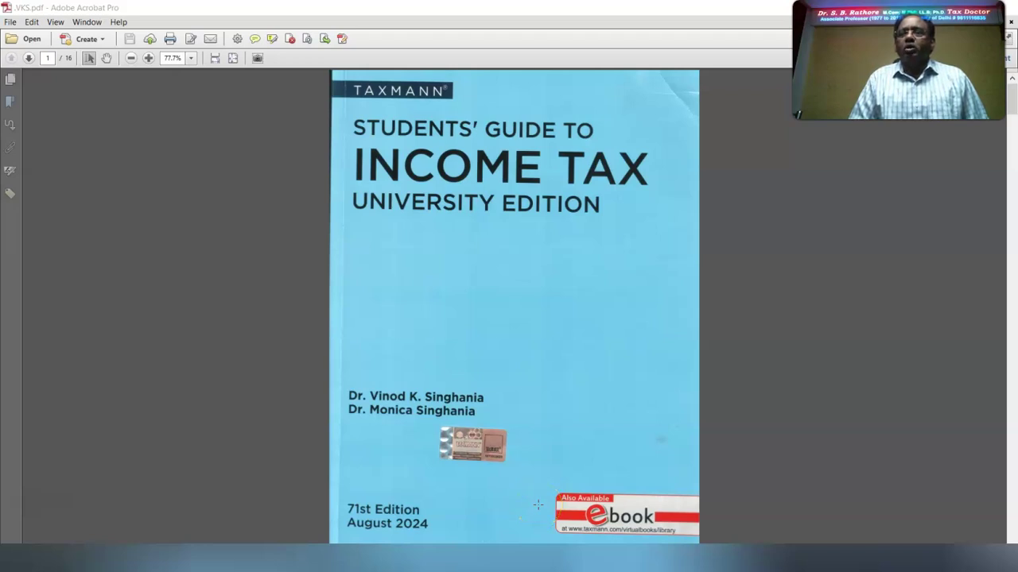
- Read through Case study 8 in the PDF, covering personal, income, investment, tax payment and asset details
click(531, 502)
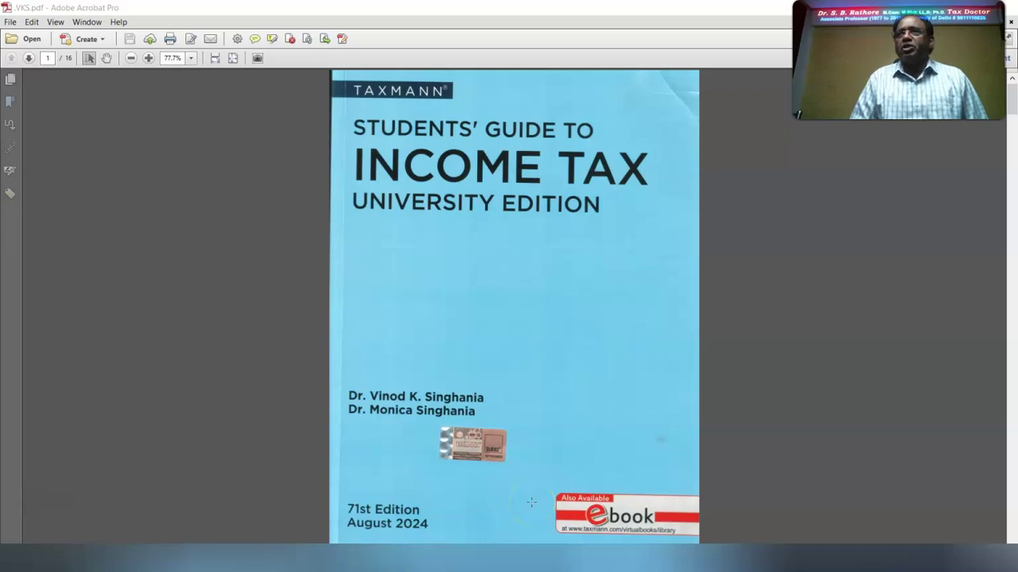
click(542, 373)
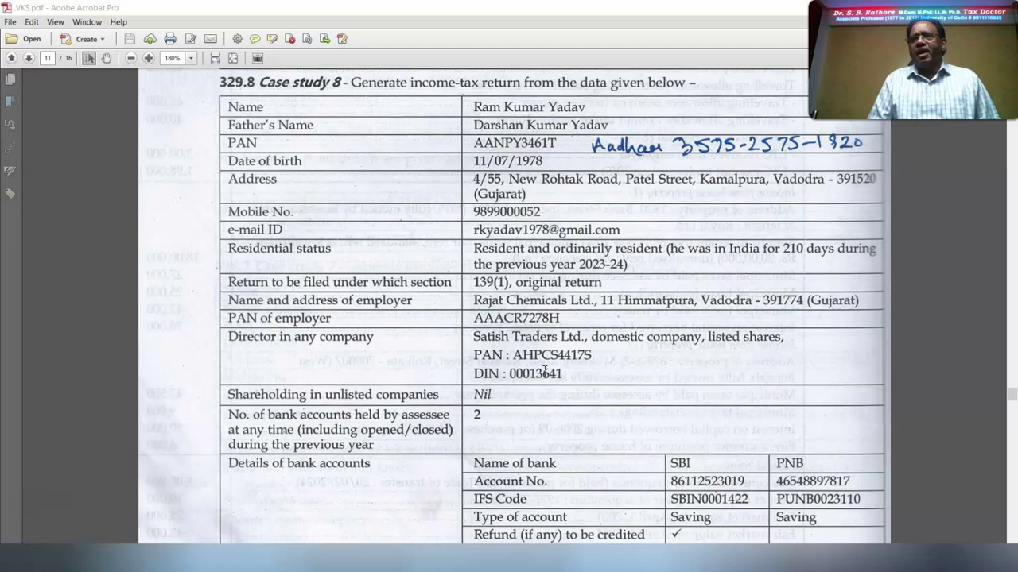
click(545, 372)
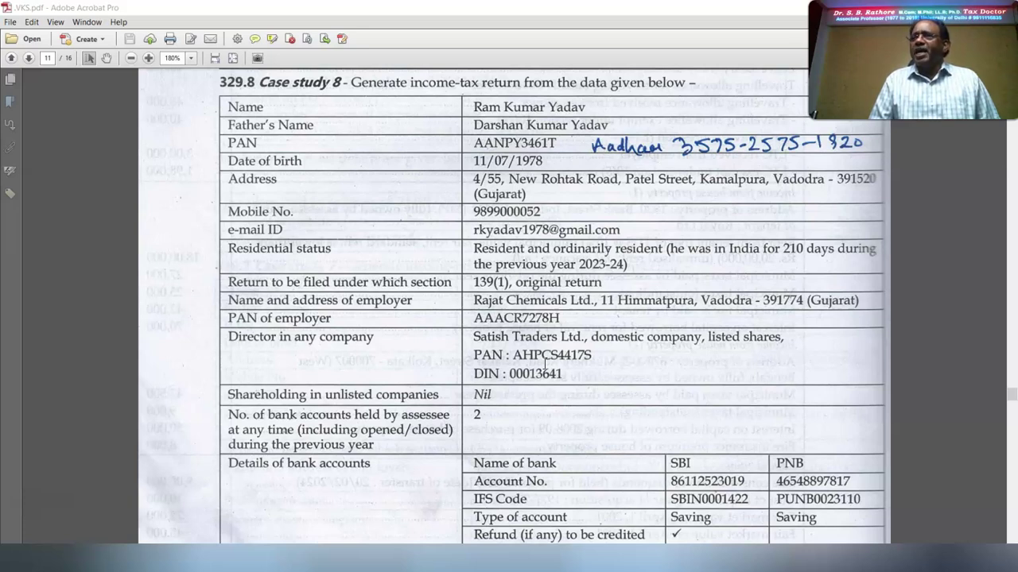
scroll(540, 341, down, 10)
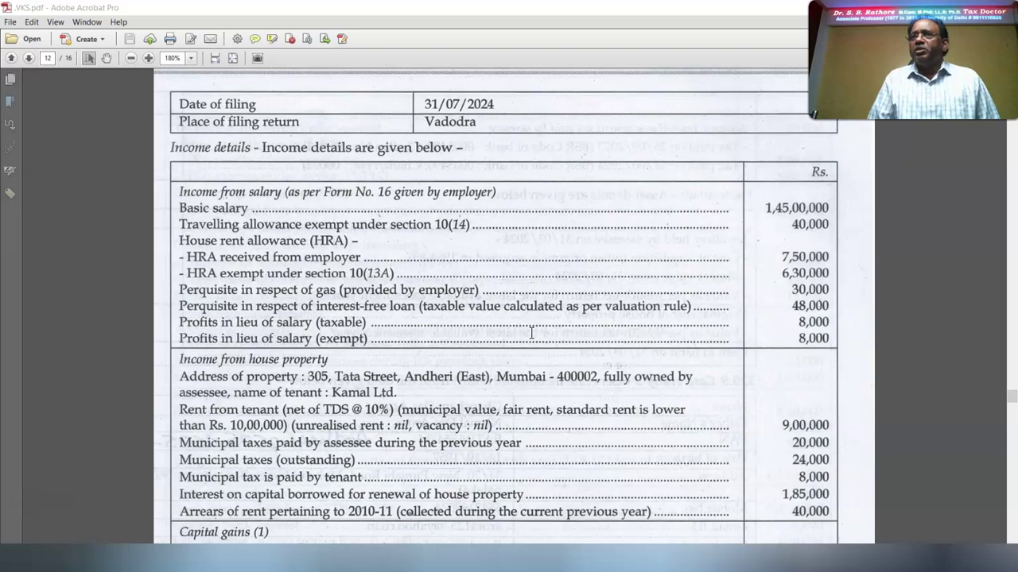
click(529, 335)
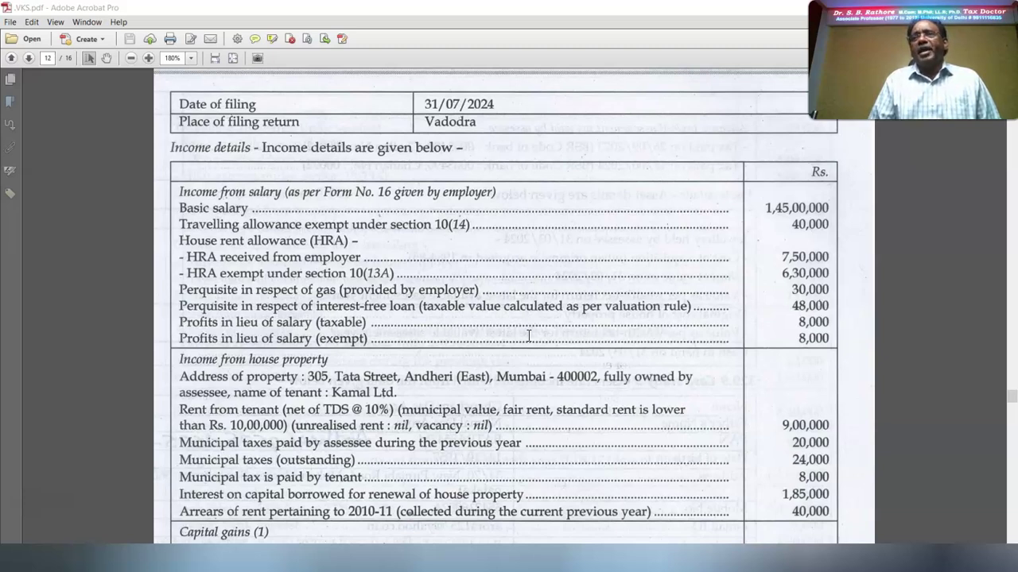
scroll(900, 359, down, 5)
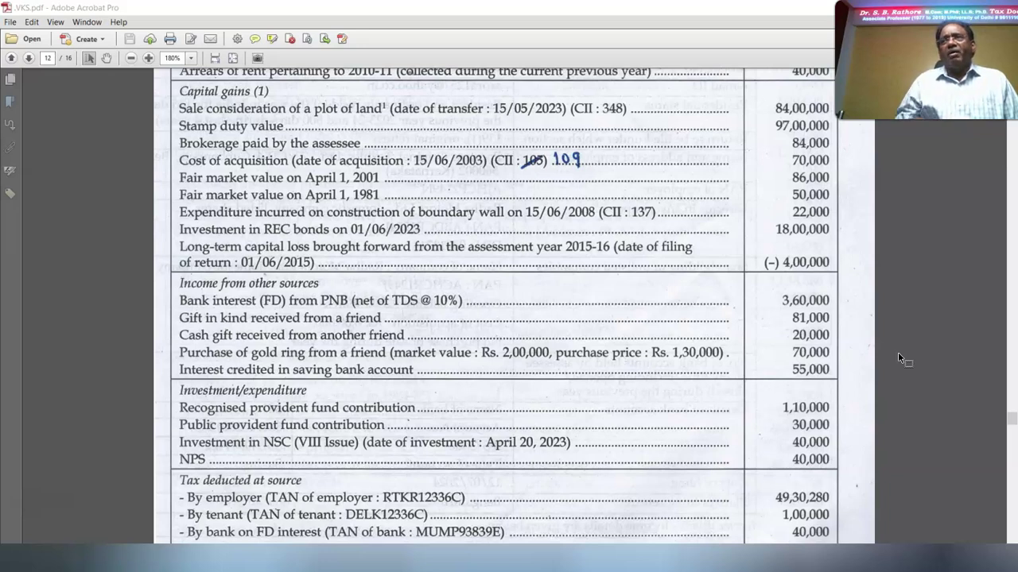
scroll(897, 353, down, 2)
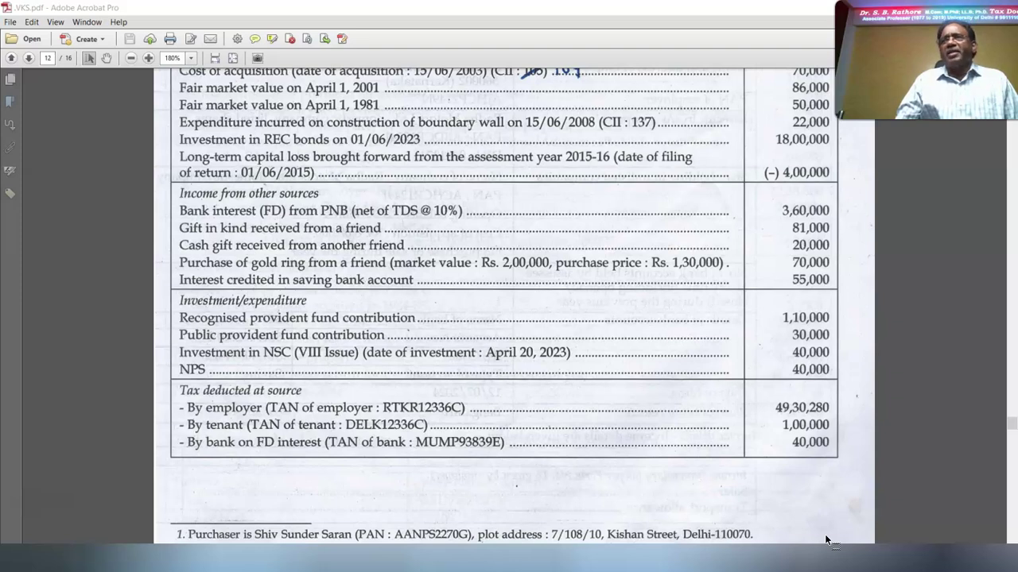
scroll(819, 525, down, 2)
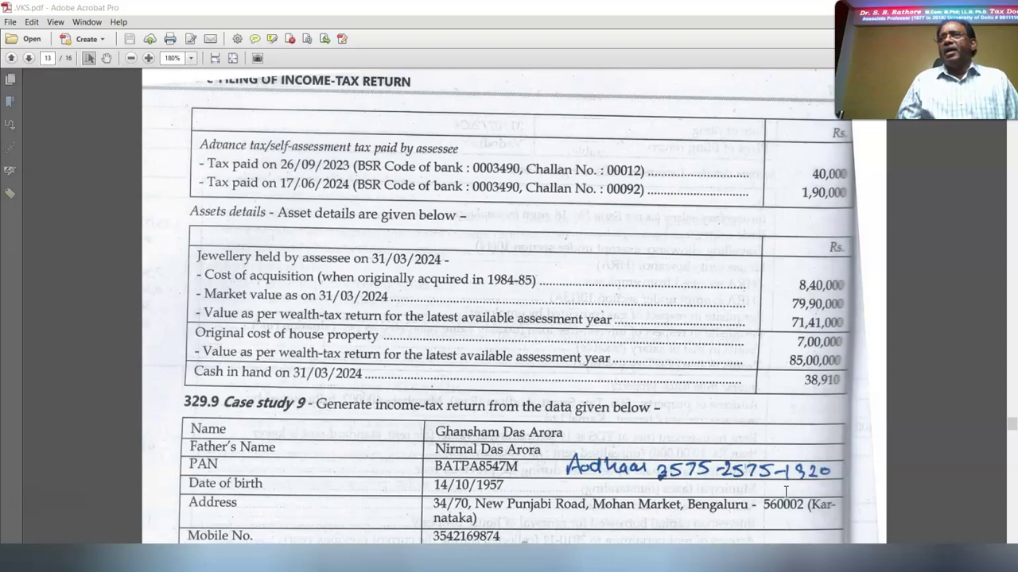
- Switch to the 14 Cases_Tax Cals workbook in Excel and review the new-regime tax computation for Case 8 on sheet 8N
key(alt+Tab)
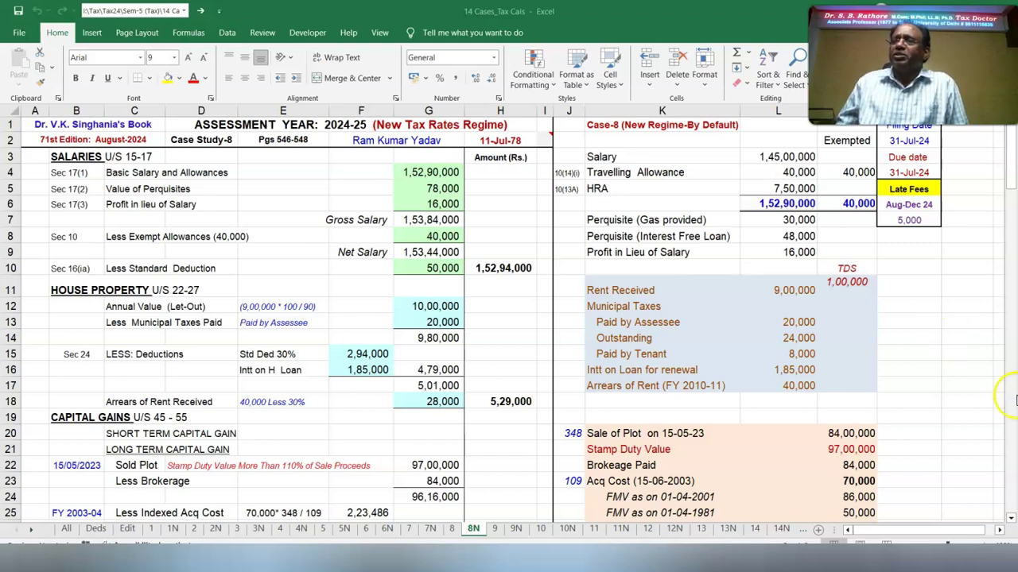
scroll(994, 398, down, 5)
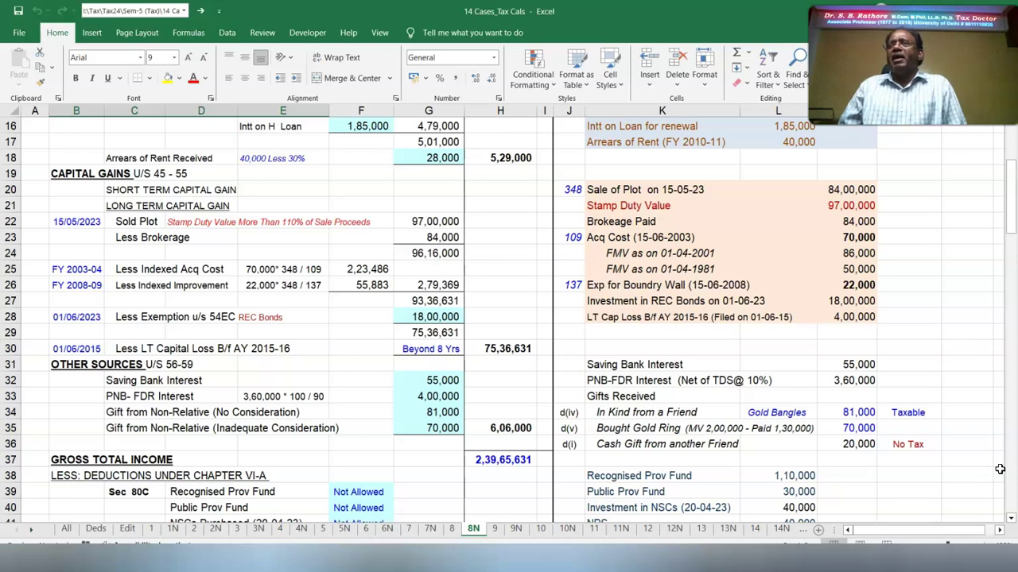
click(1011, 519)
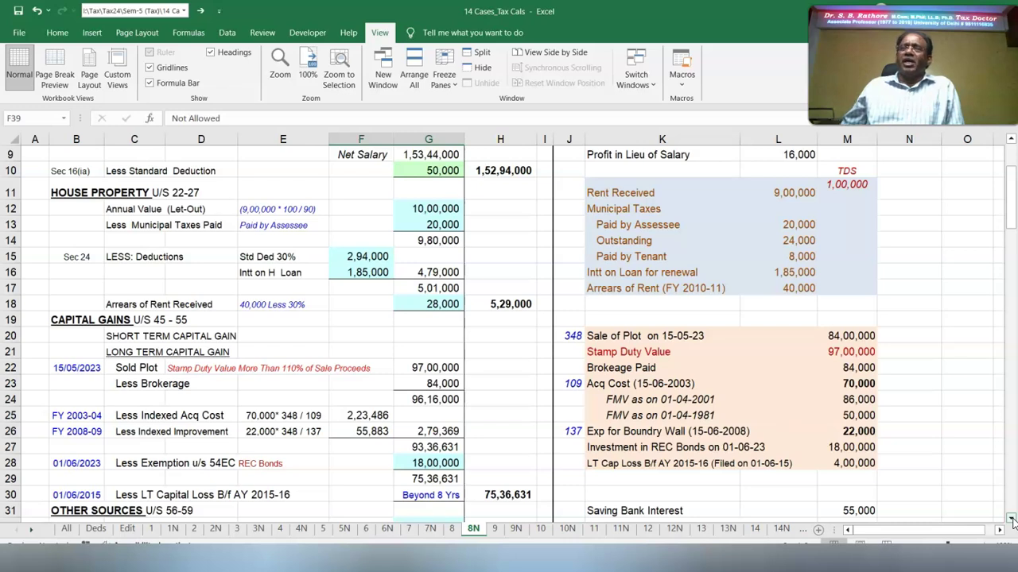
click(1011, 519)
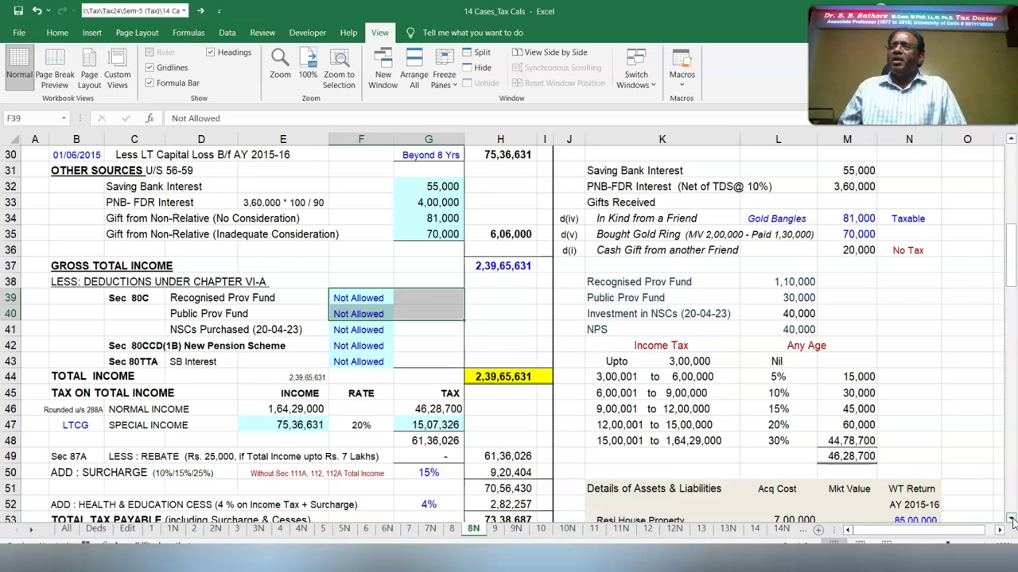
click(1012, 519)
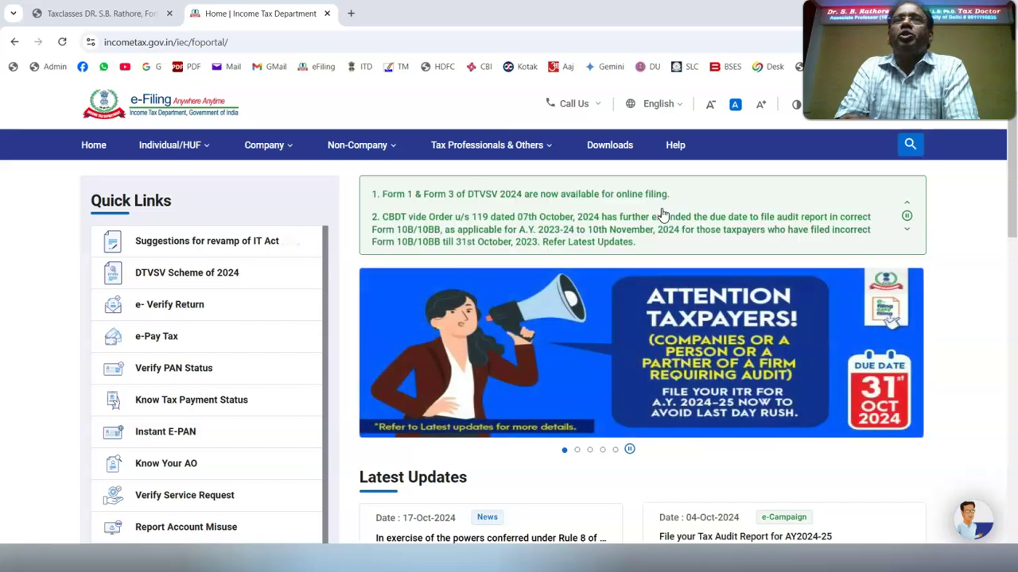
- Download the Excel-based ITR 2 utility for assessment year 2024-25 from the e-Filing portal's downloads
click(609, 147)
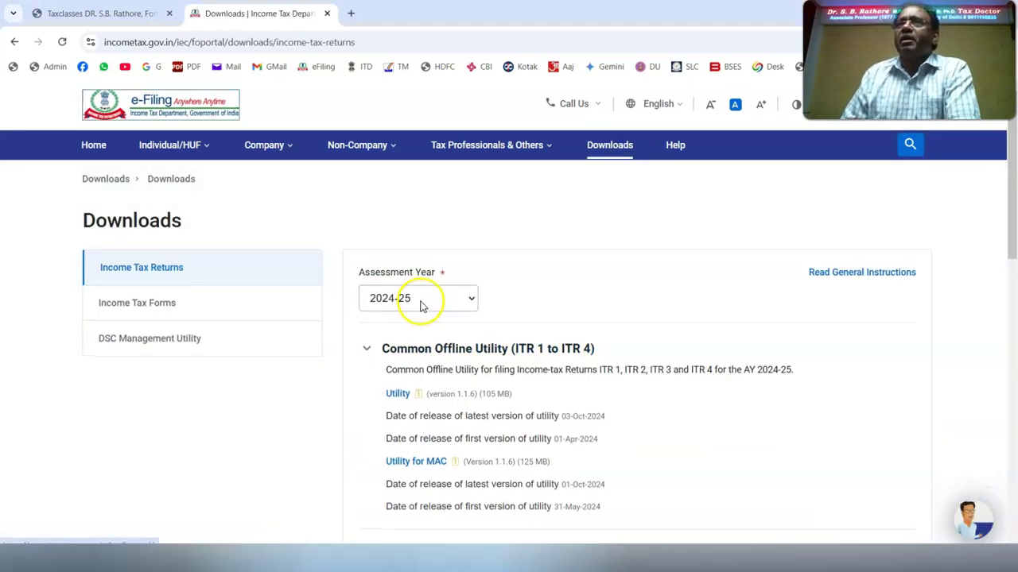
scroll(465, 506, down, 4)
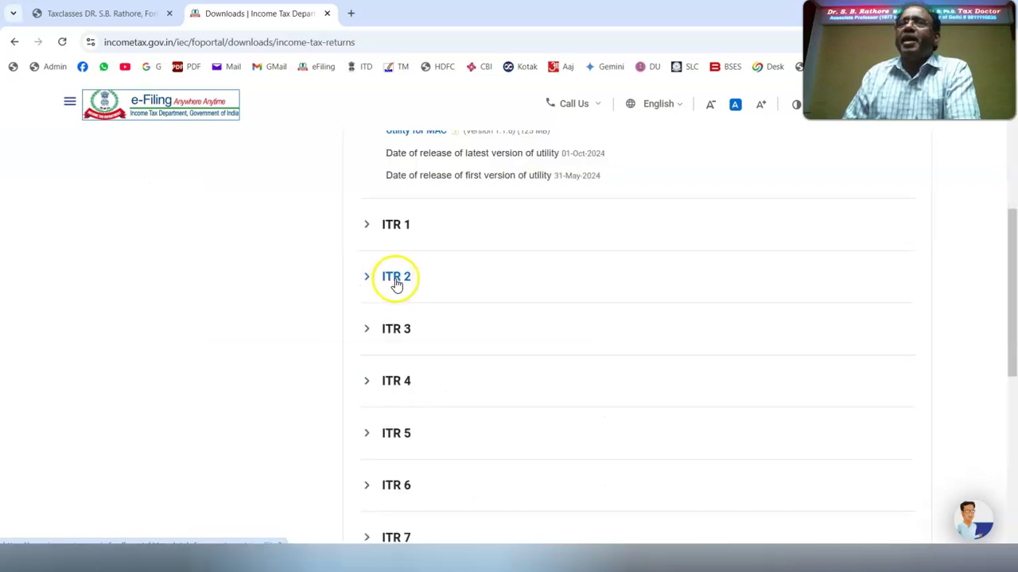
click(397, 277)
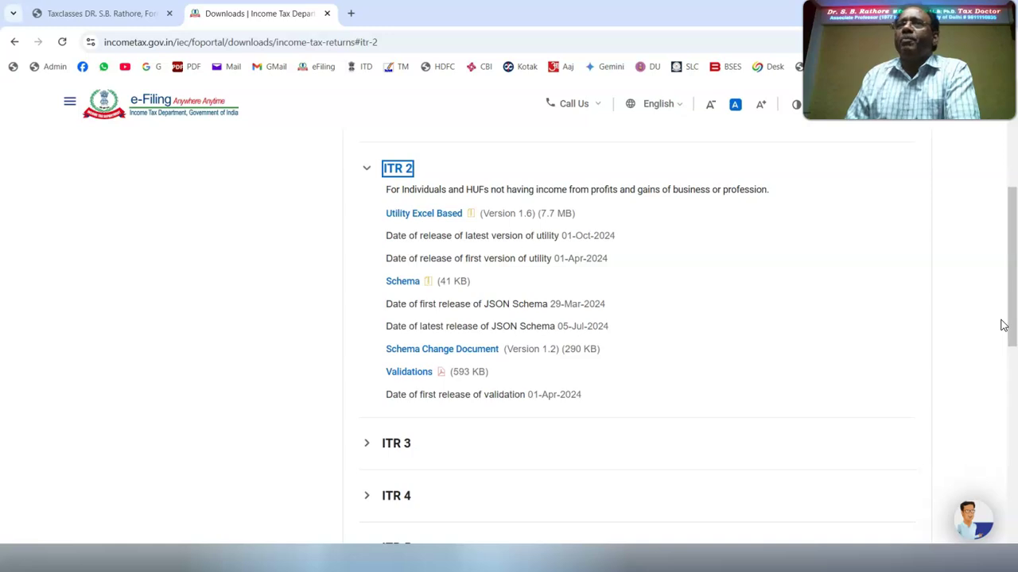
click(429, 216)
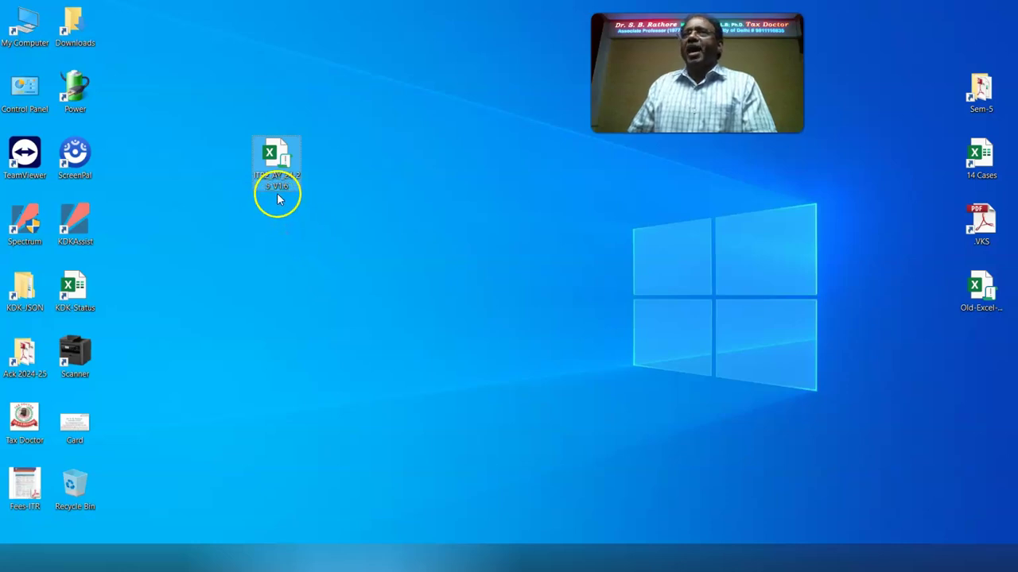
- Try to work in the downloaded ITR2_AY_24-25_V1.6 workbook and dismiss the protected-sheet alert
right_click(268, 158)
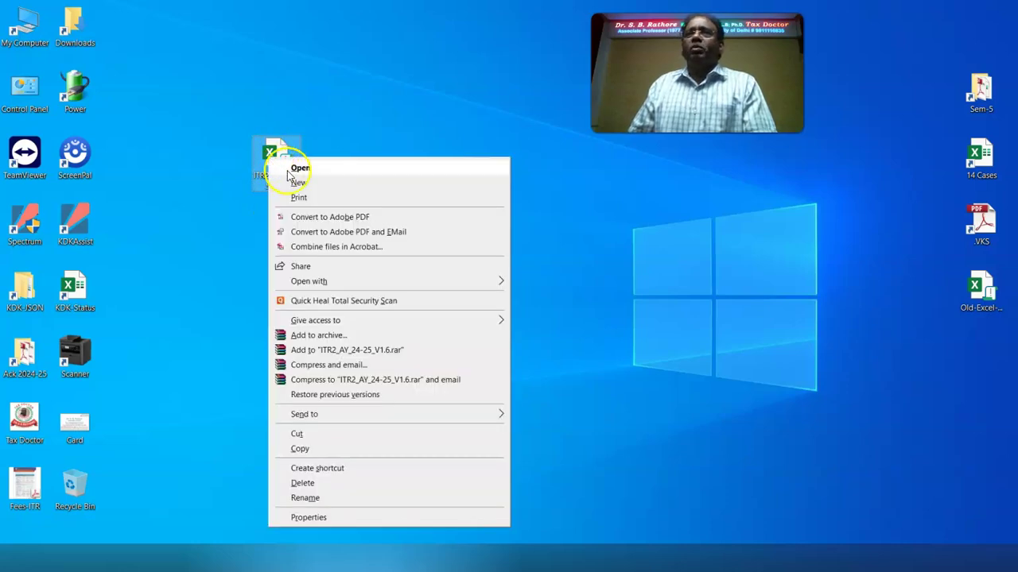
click(313, 169)
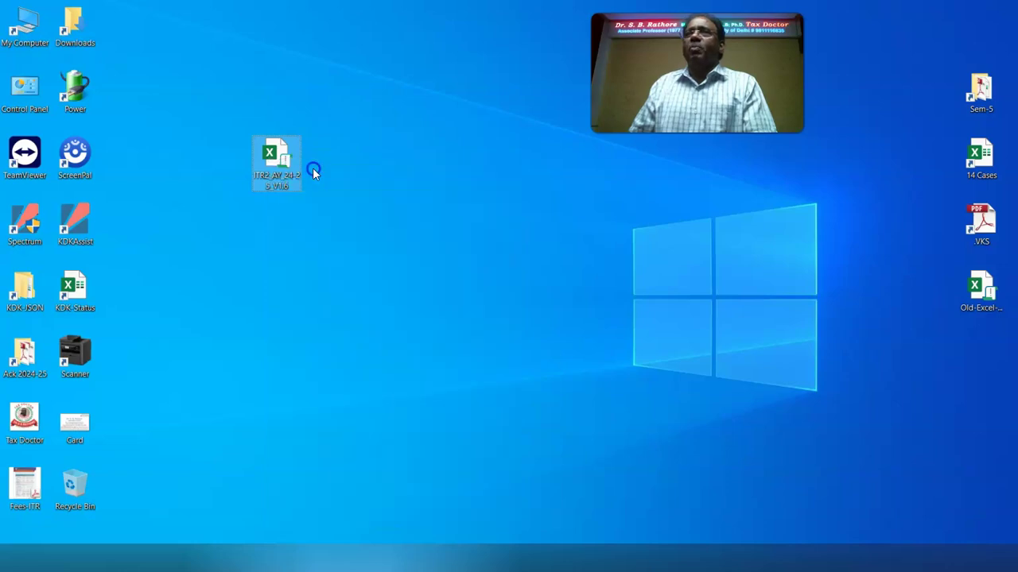
click(475, 386)
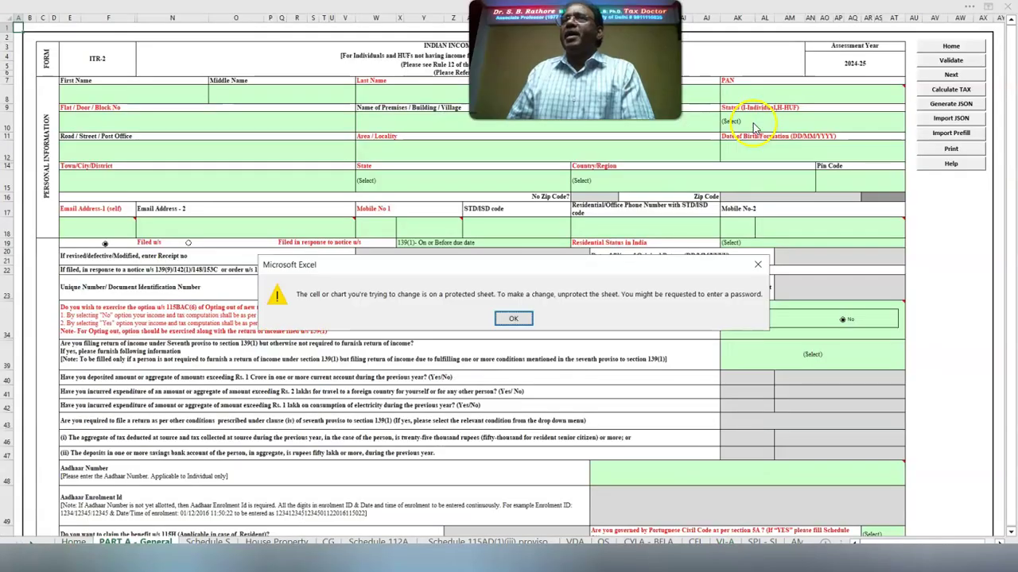
click(514, 319)
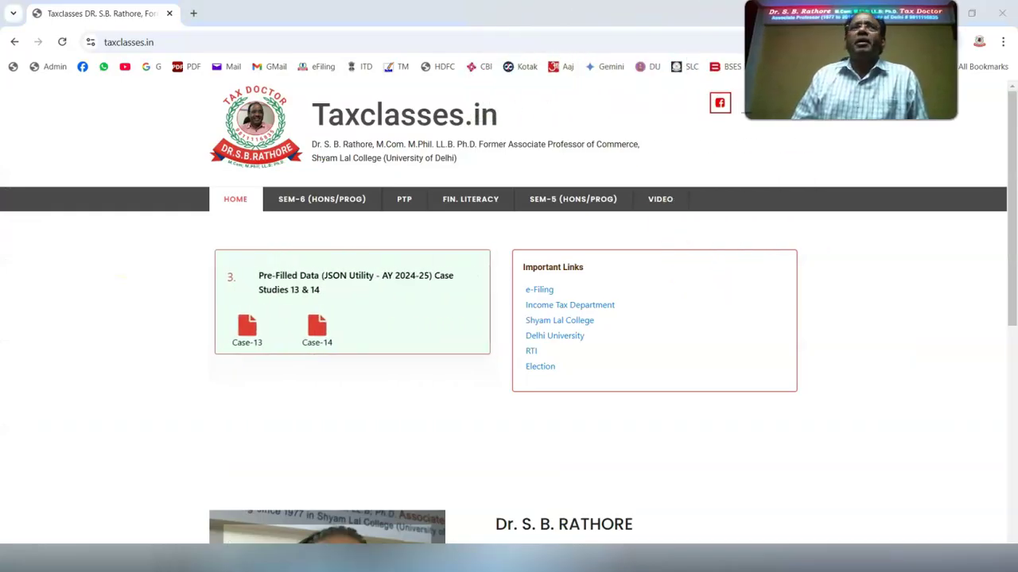
- Get the ITR2_AY_24-25_V1.5 utility from the Sem-5 page of Taxclasses.in and unblock the file in its properties
click(569, 200)
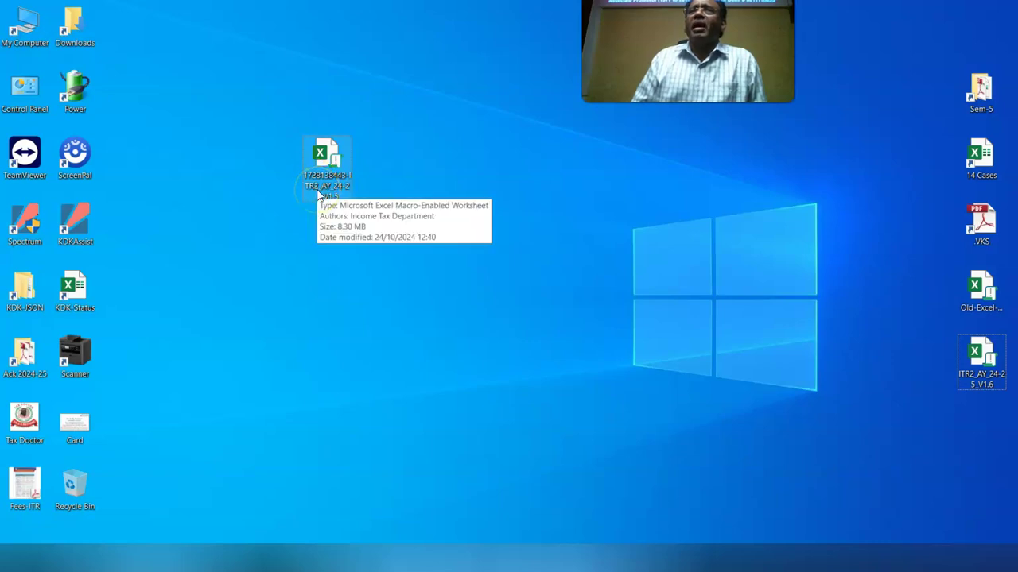
click(321, 197)
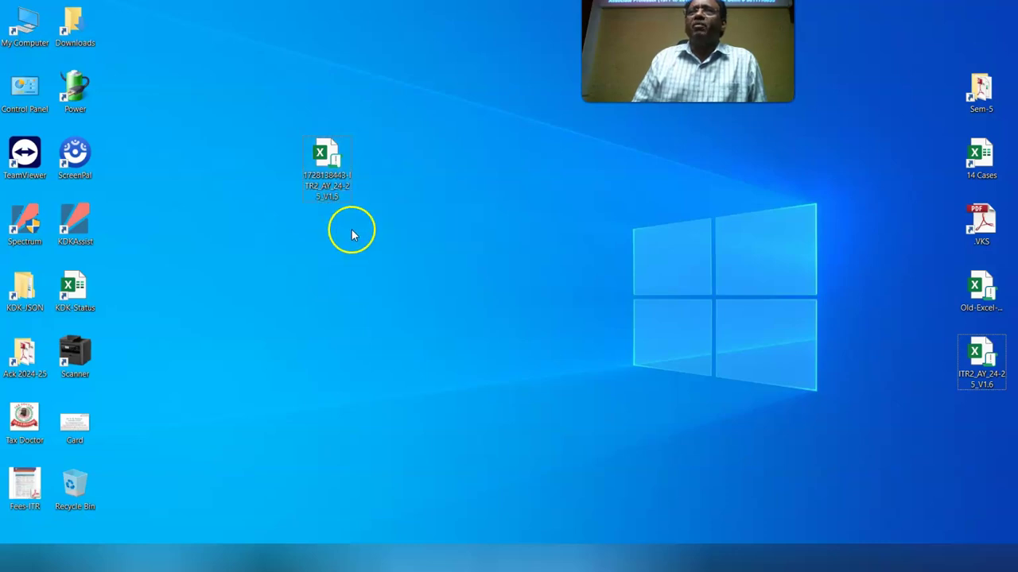
right_click(325, 159)
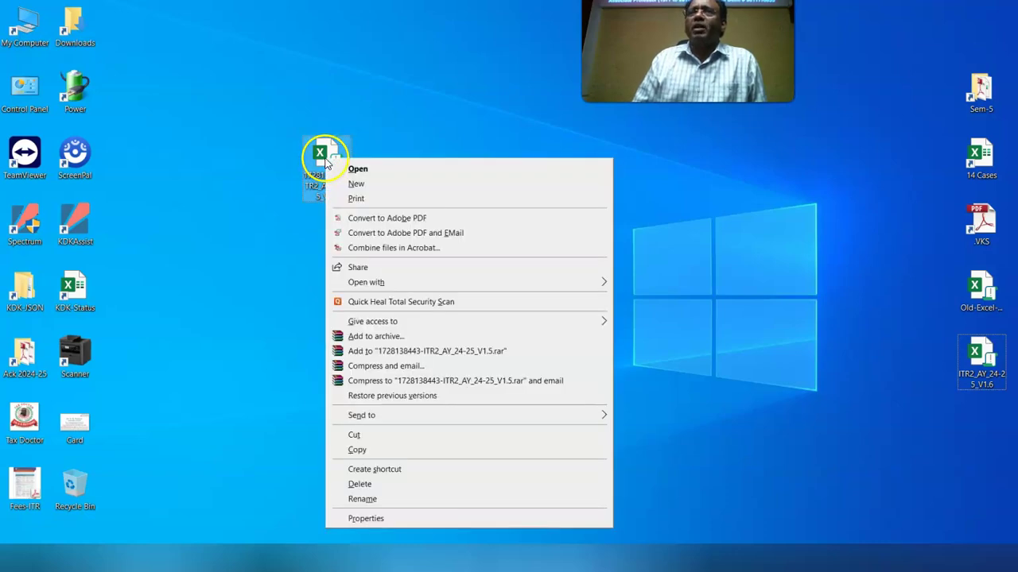
click(391, 519)
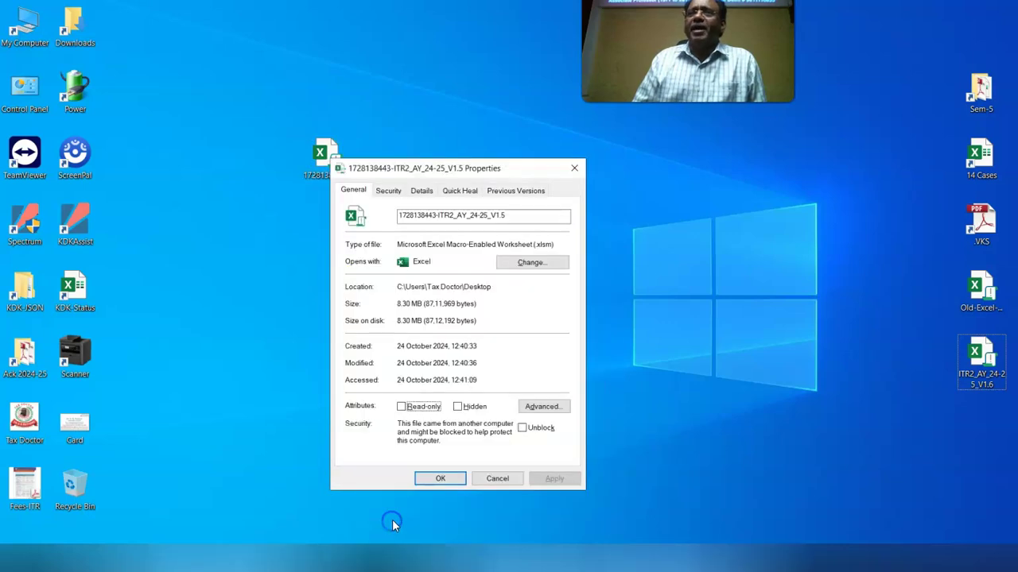
click(522, 428)
click(554, 479)
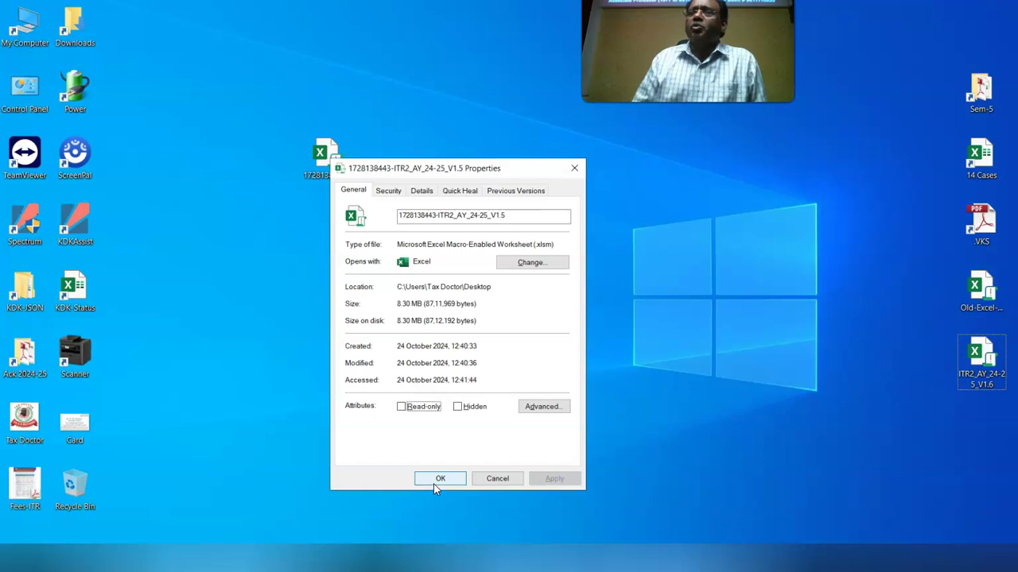
click(439, 480)
- Open the unblocked ITR2 V1.5 workbook and go to its PART A - General sheet
right_click(326, 159)
click(358, 171)
click(475, 386)
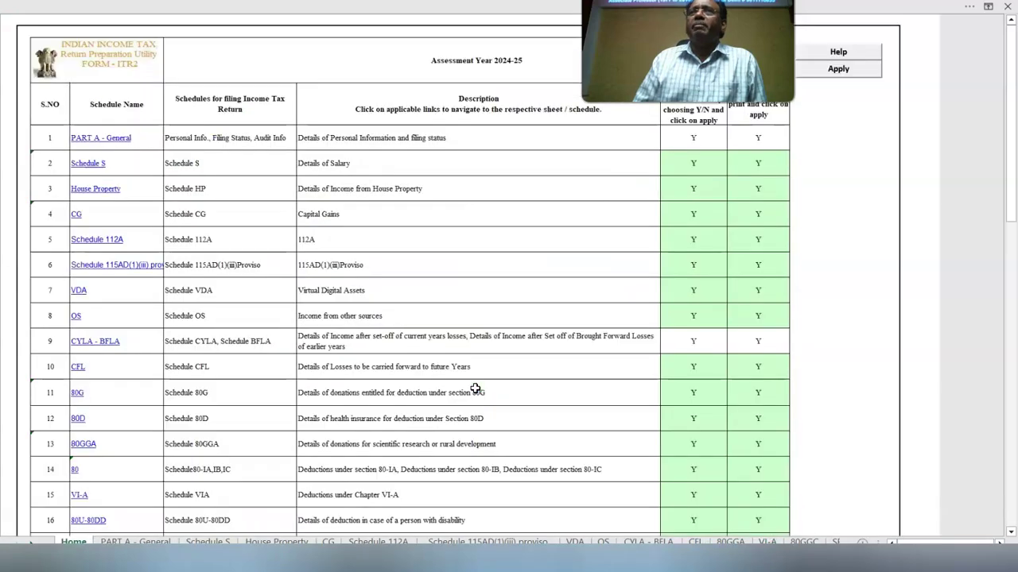
click(131, 542)
- Set the status to I-INDIVIDUAL and open the choices for the conditions for residential status
click(799, 113)
click(899, 118)
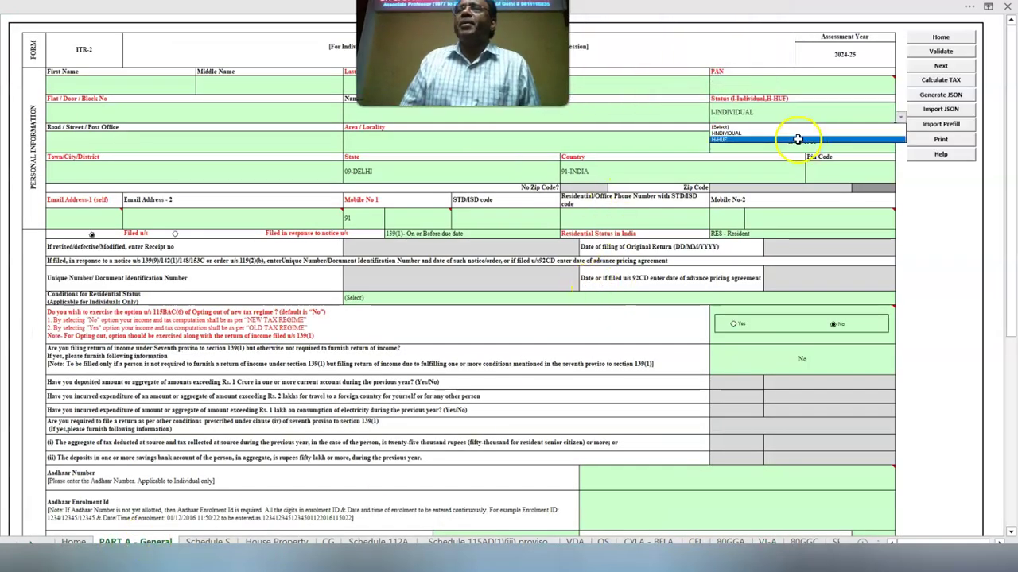
click(795, 134)
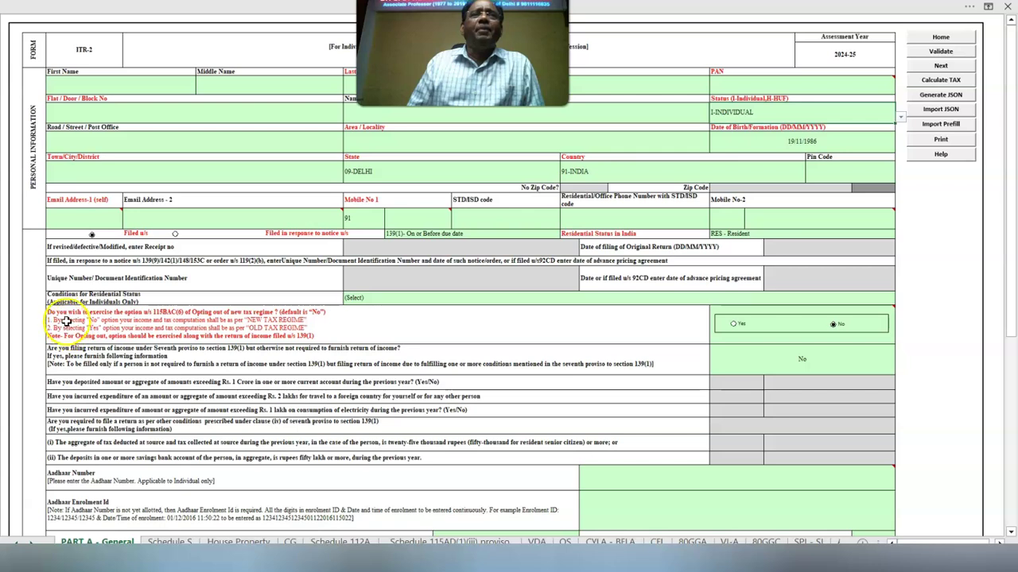
click(354, 296)
click(900, 299)
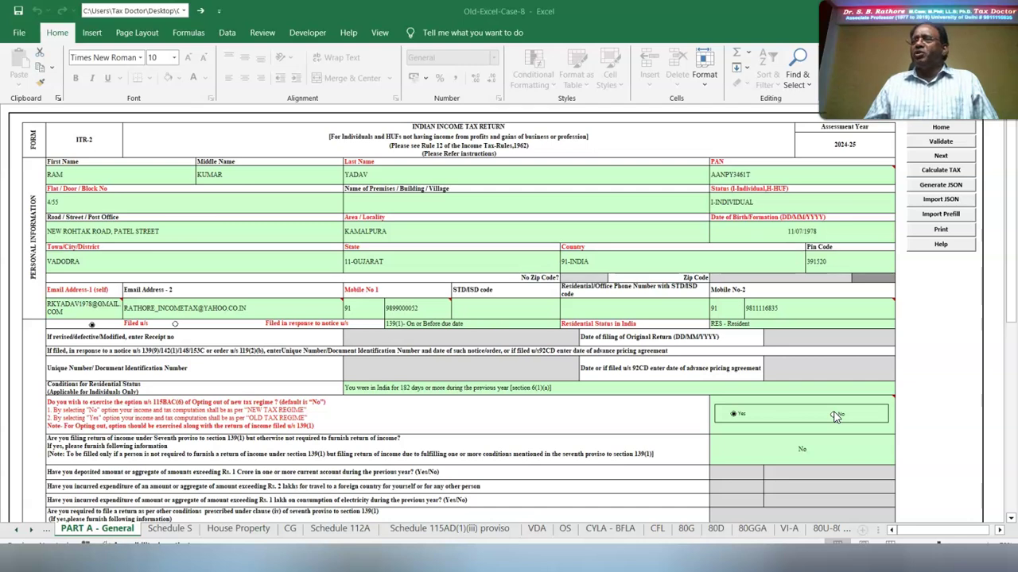
- Review the PART A - General and Schedule S entries in the Old-Excel-Case-8 workbook, including the options for nature of perquisites
click(1011, 514)
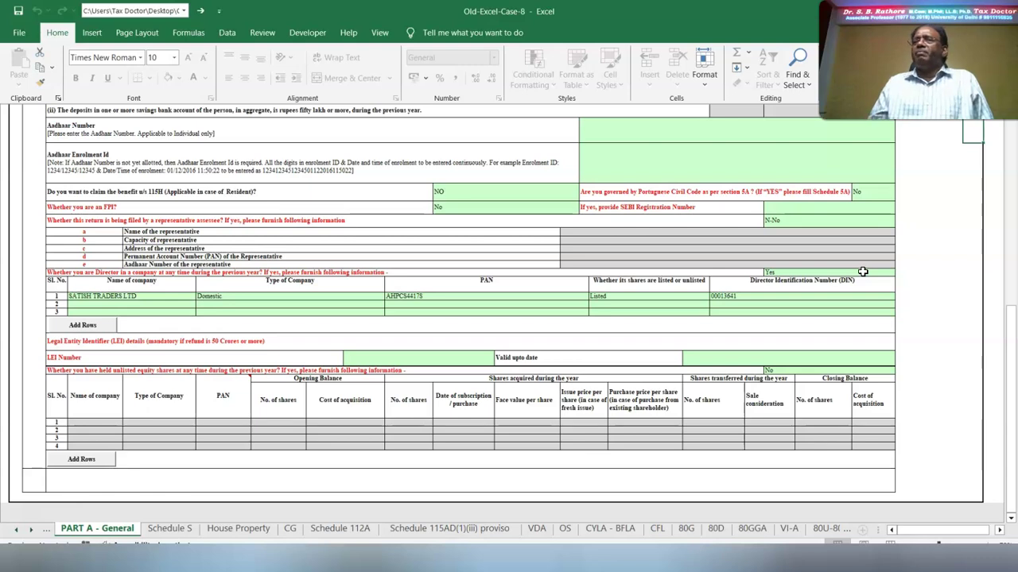
key(Page_Up)
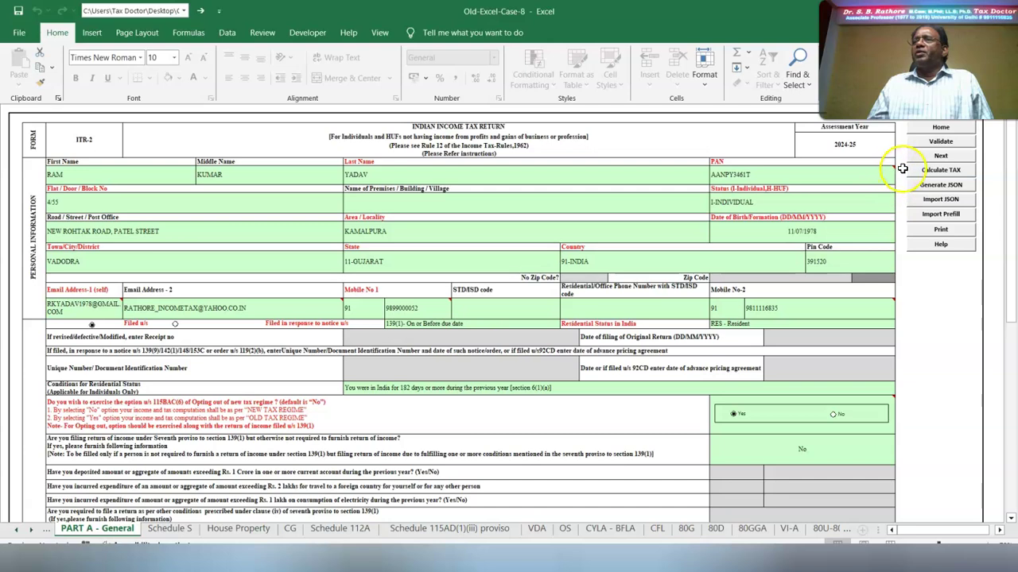
click(941, 155)
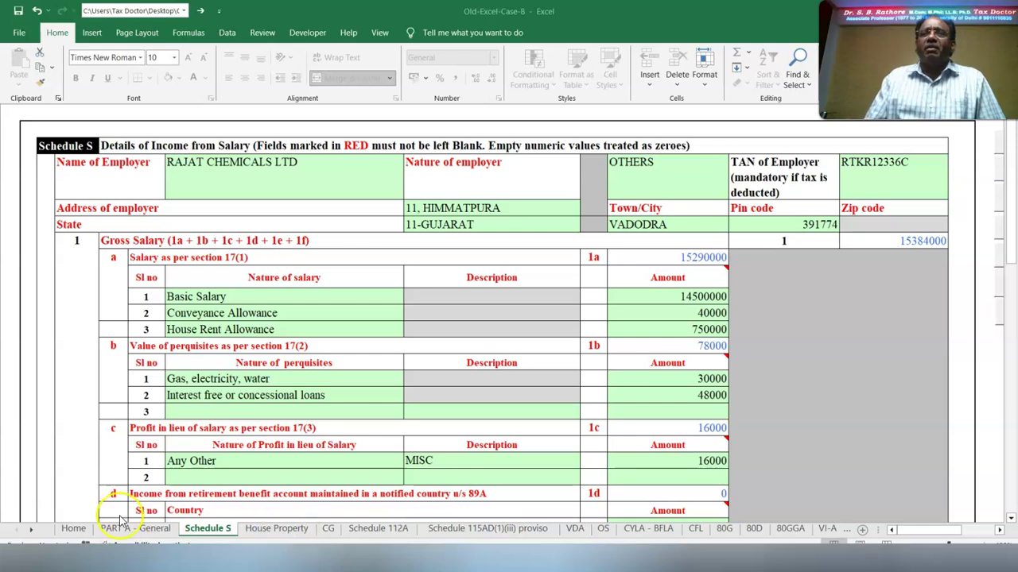
click(247, 379)
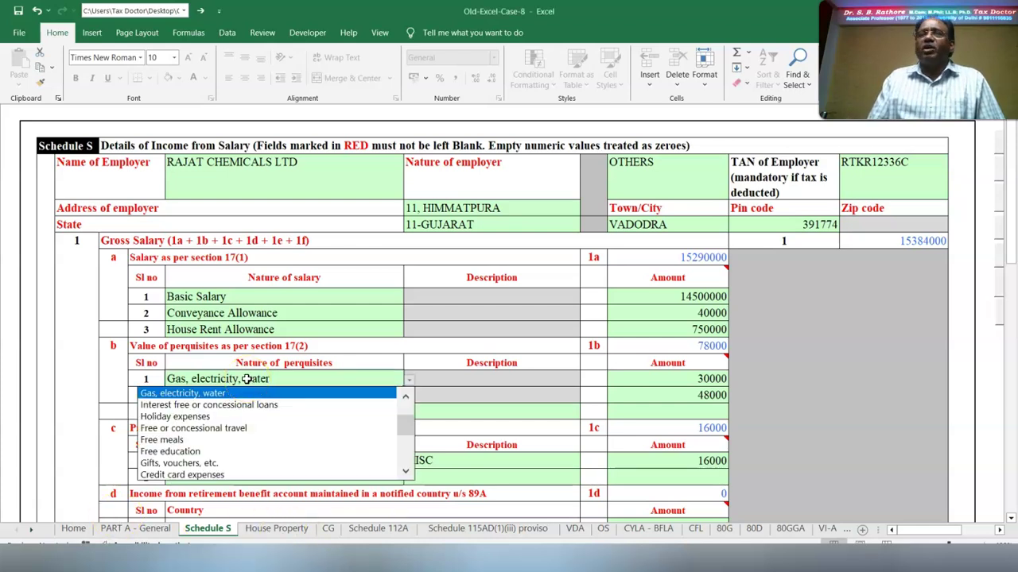
click(816, 399)
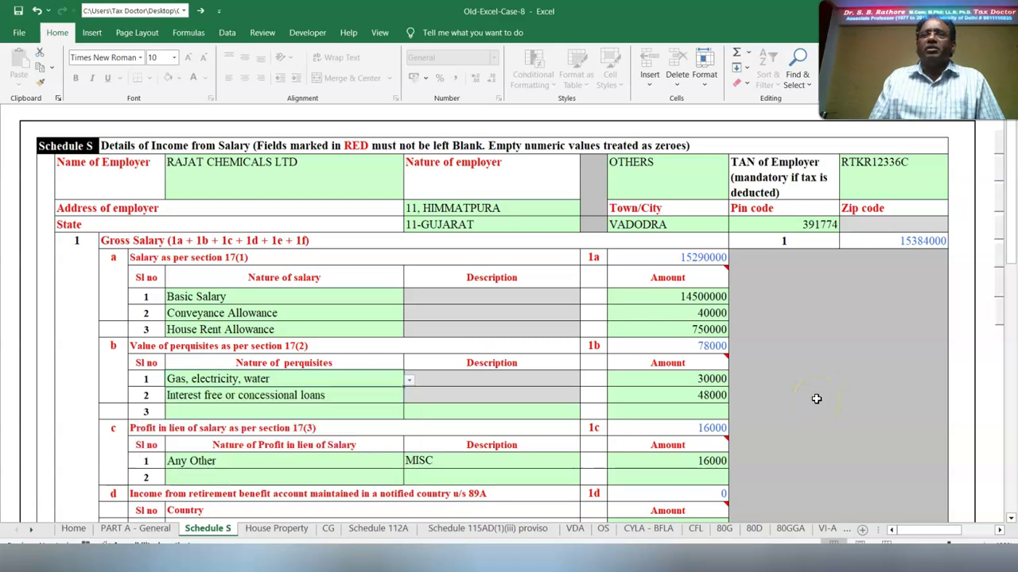
- Examine the choices for nature of perquisites and the profit in lieu of salary entry in Schedule S
click(221, 385)
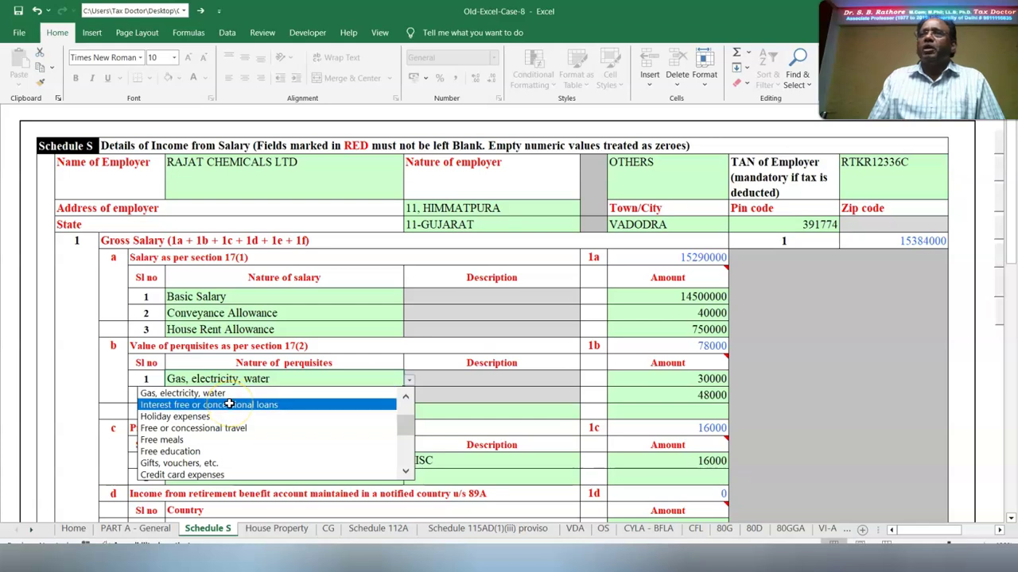
click(993, 399)
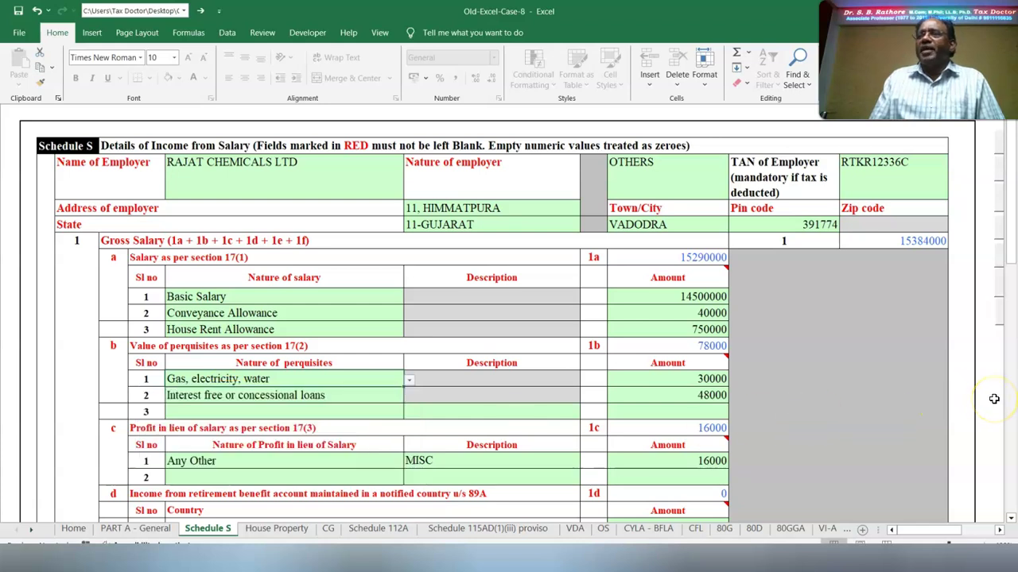
click(194, 464)
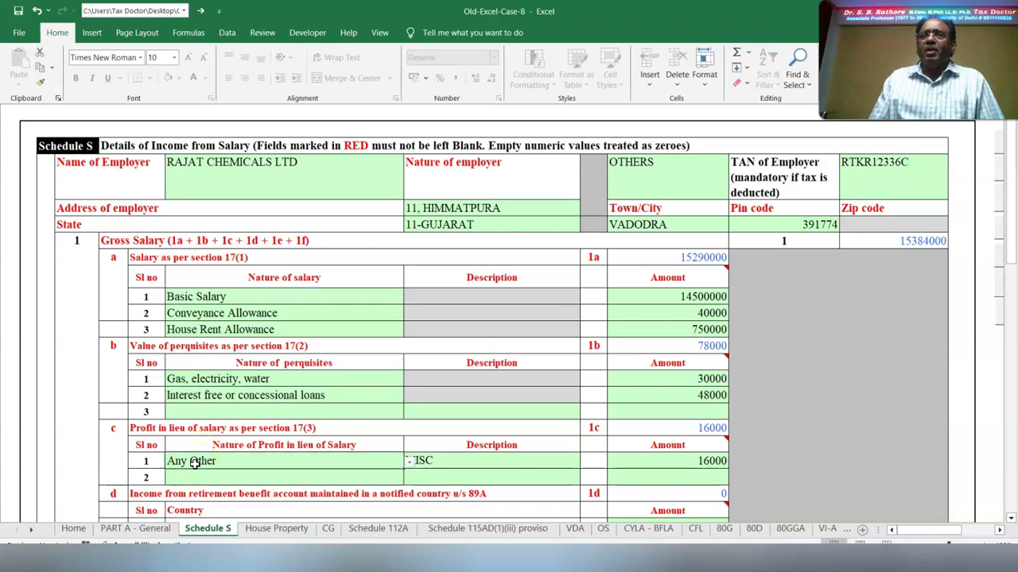
click(410, 462)
click(410, 461)
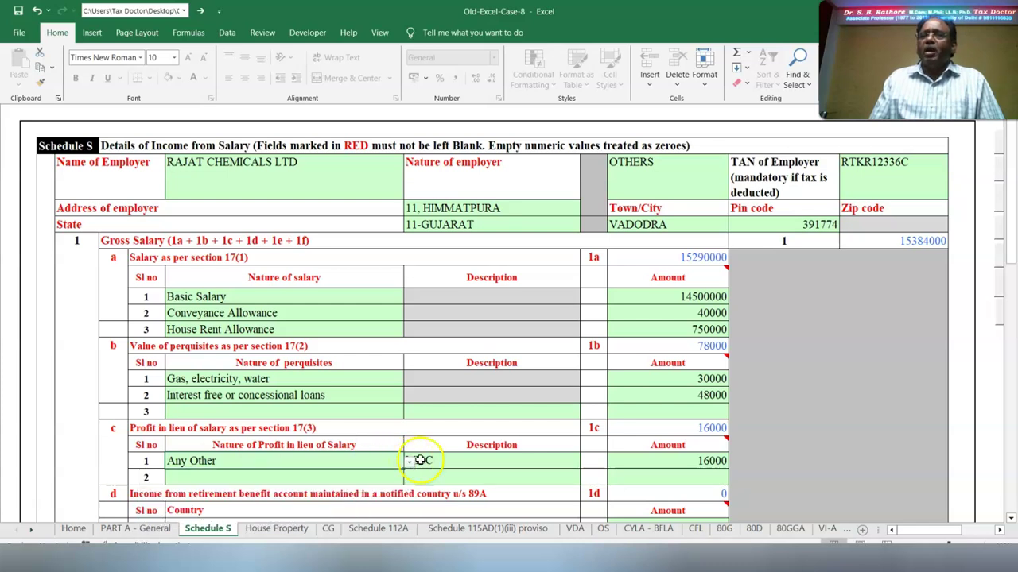
click(671, 457)
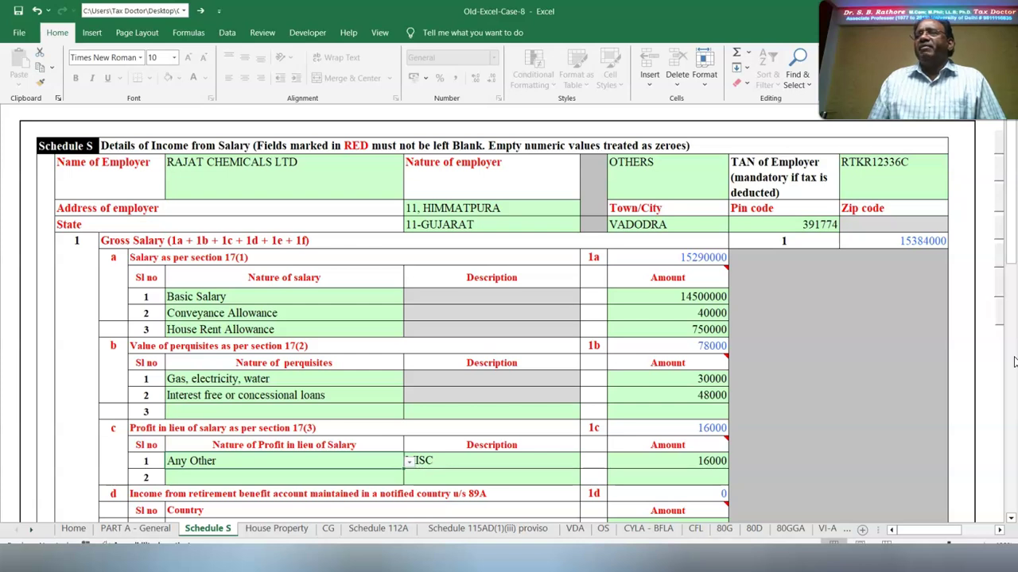
- Examine the exempt allowances in Schedule S of New-Excel-Case-8 and the let-out property entries in Old-Excel-Case-8's House Property schedule
click(769, 400)
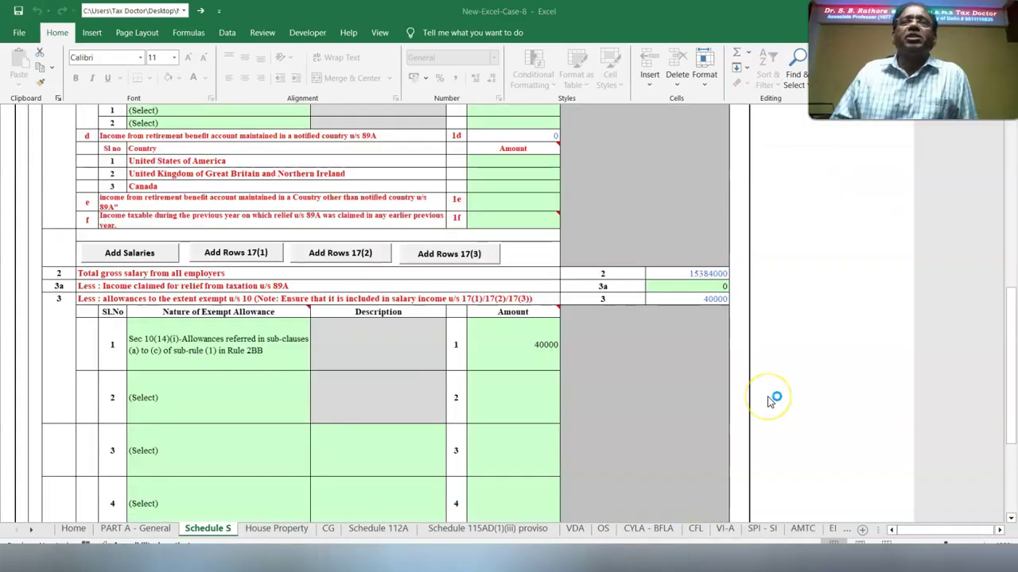
click(437, 329)
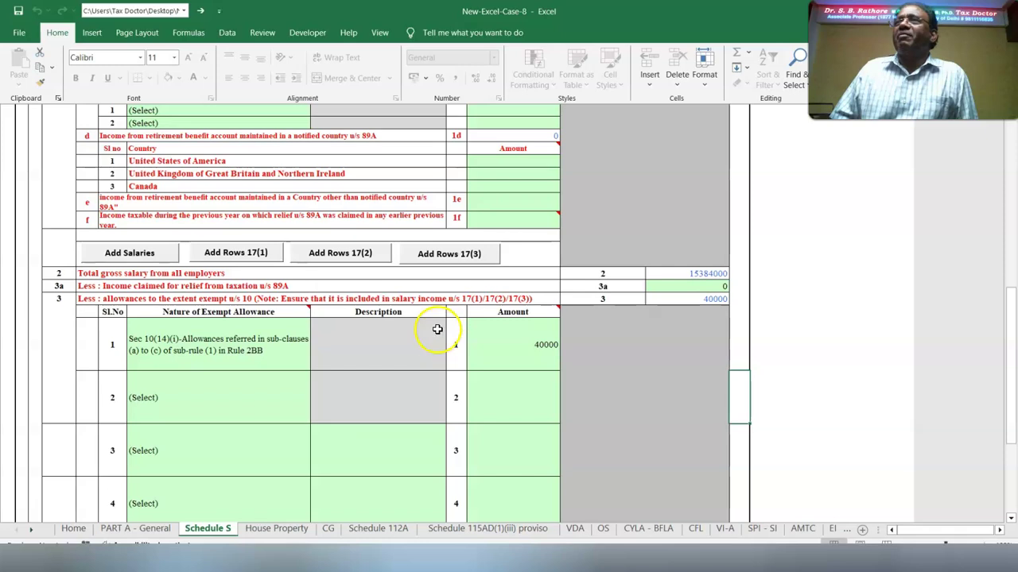
scroll(616, 377, down, 5)
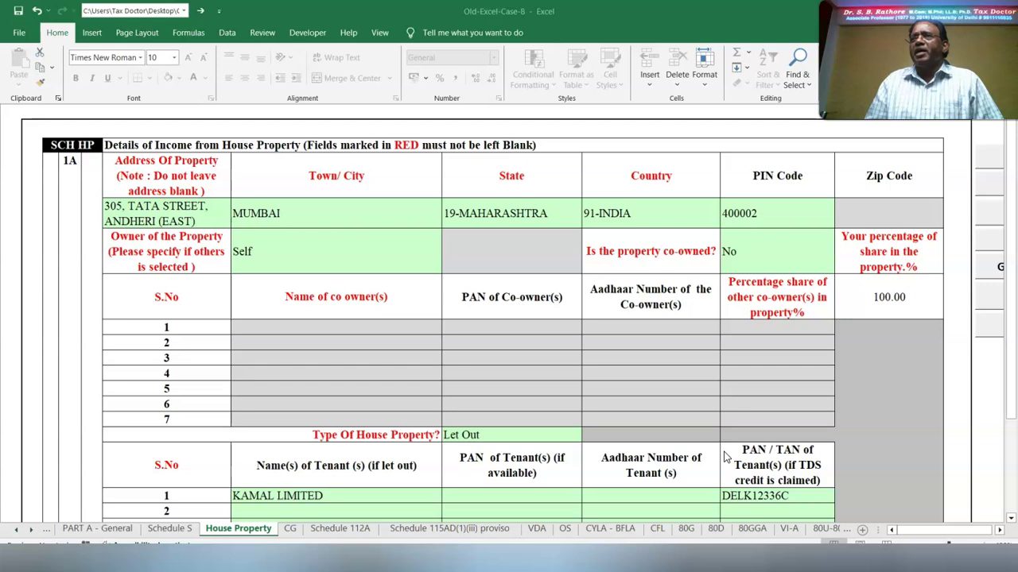
scroll(724, 458, down, 4)
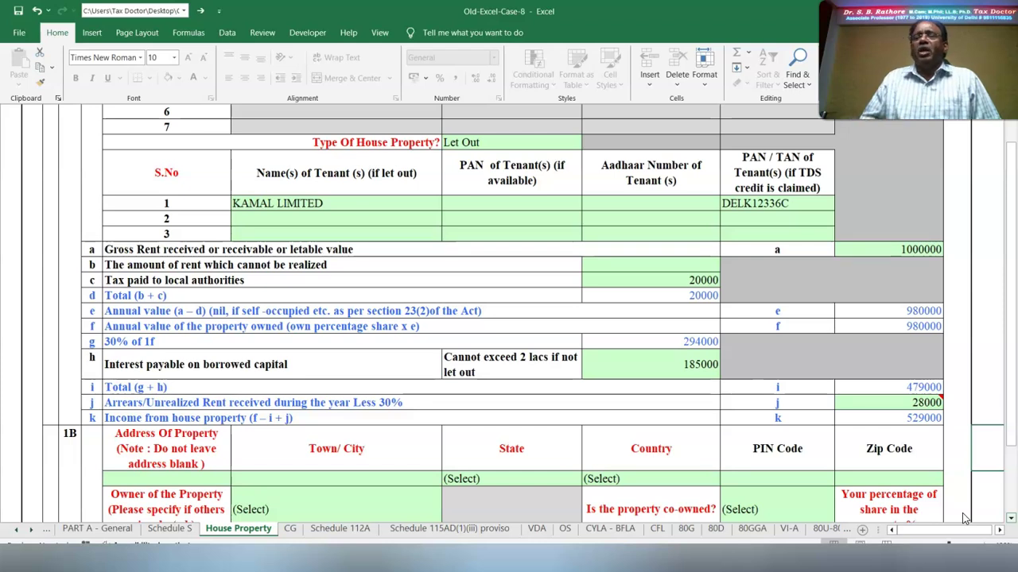
scroll(963, 518, down, 10)
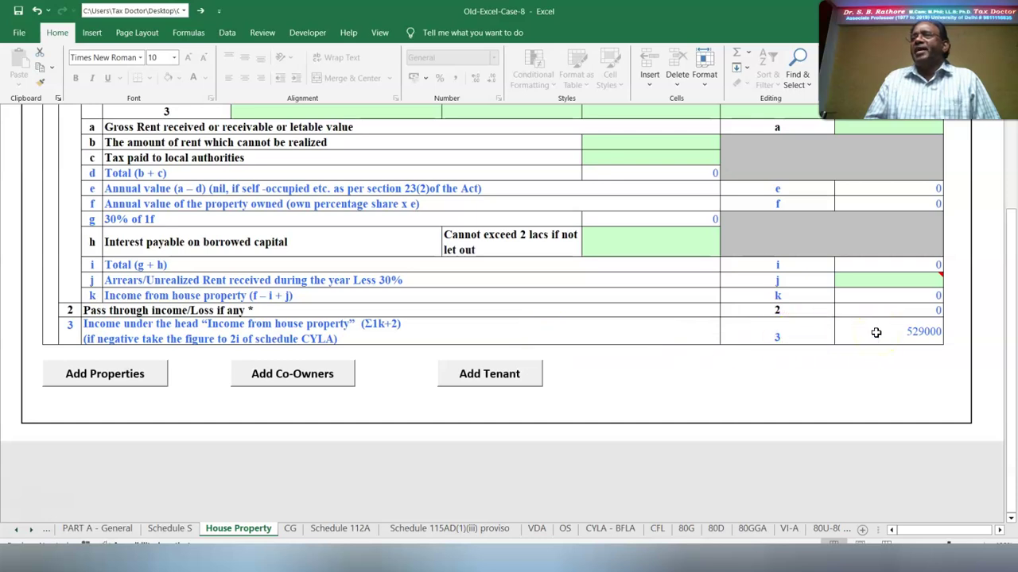
- Examine the CG sheet's long-term capital gain on land or building, covering dates, acquisition cost, year of improvement, transfer expenses and balance
key(ctrl+Page_Down)
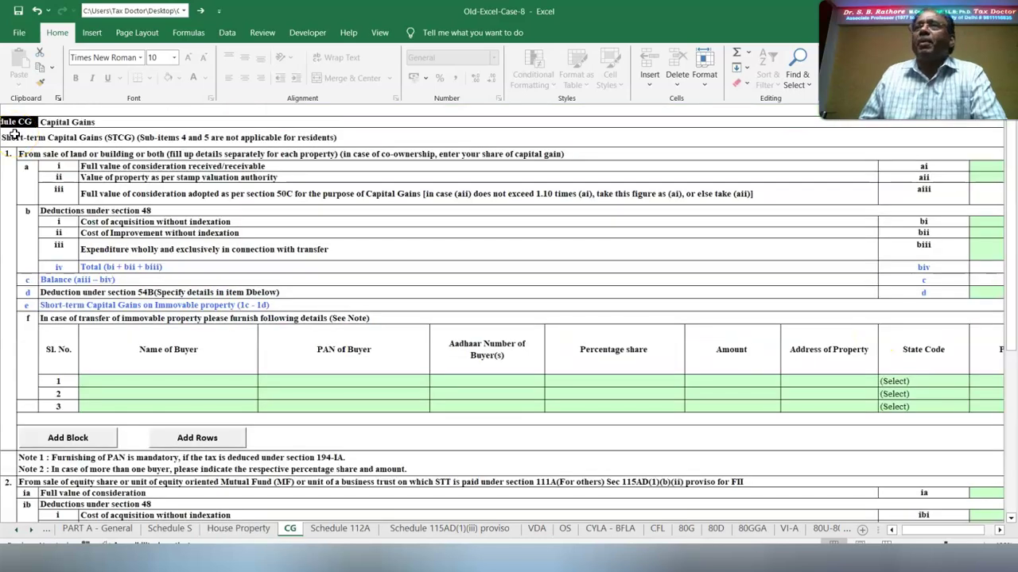
scroll(15, 135, down, 15)
click(50, 395)
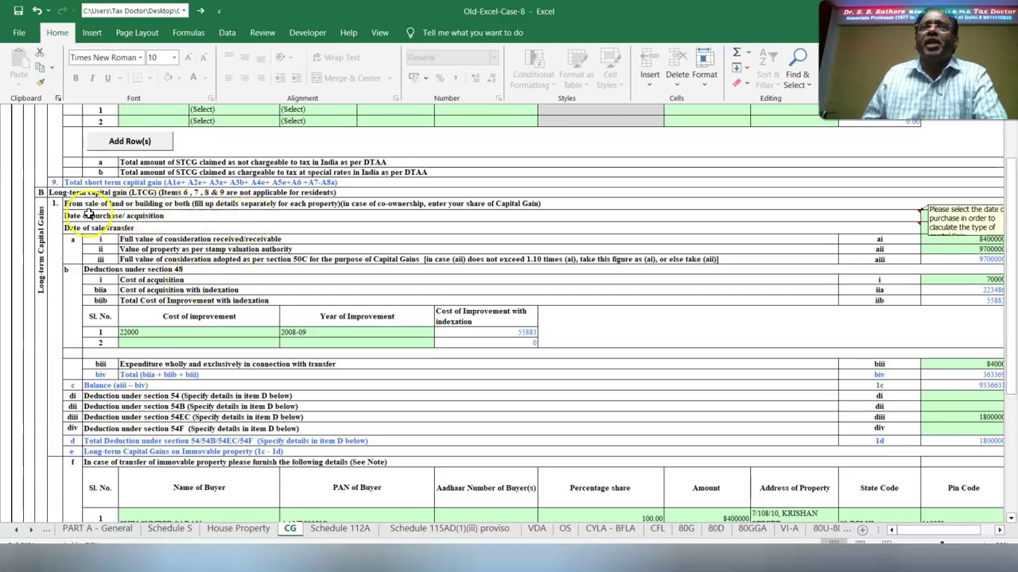
click(980, 214)
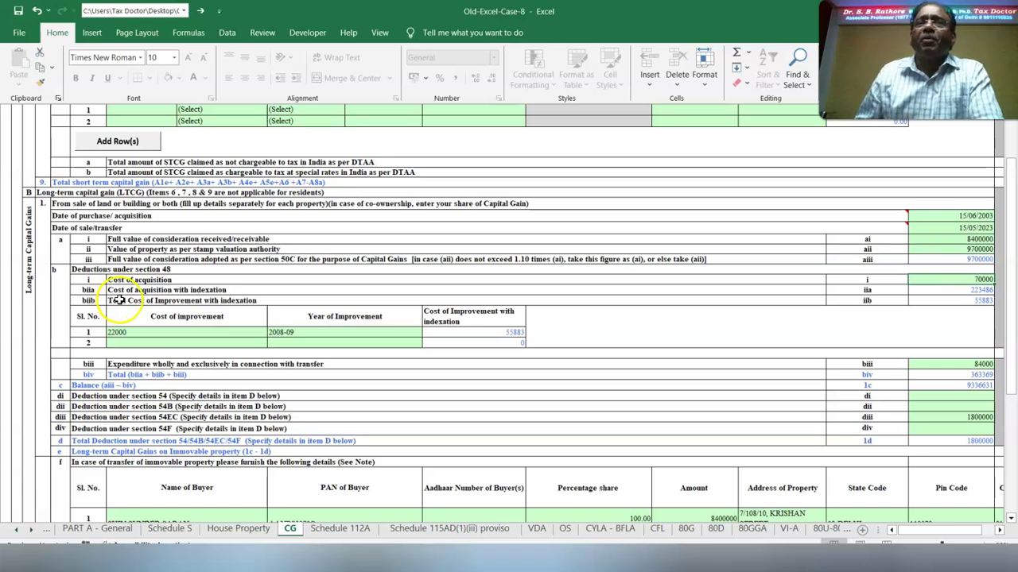
click(126, 333)
click(317, 337)
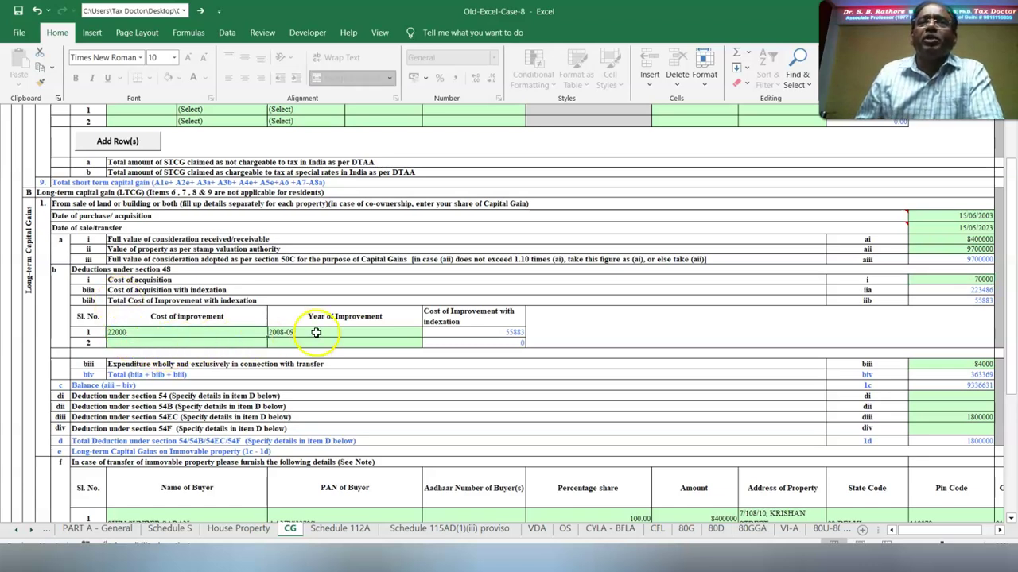
click(428, 332)
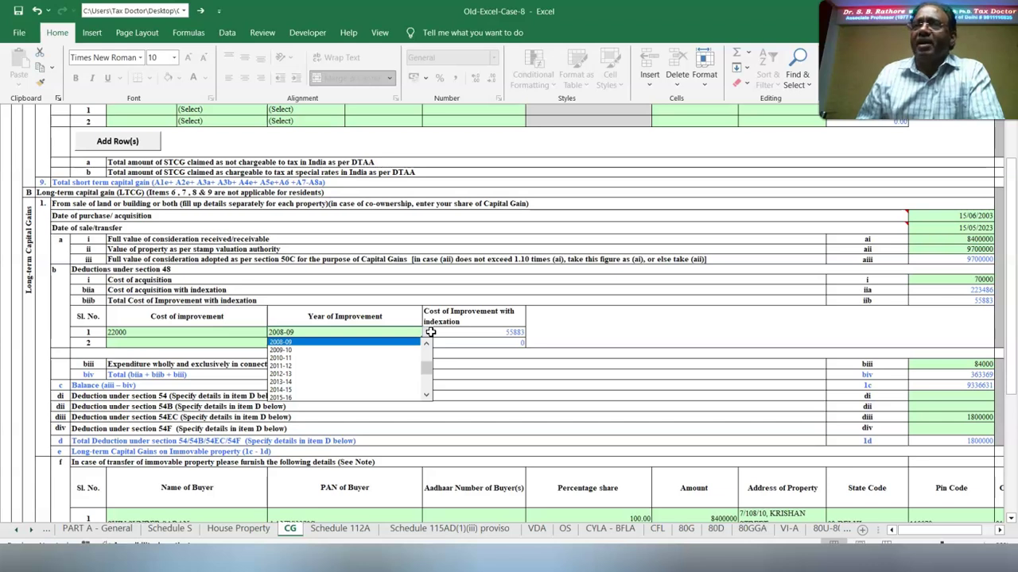
click(427, 332)
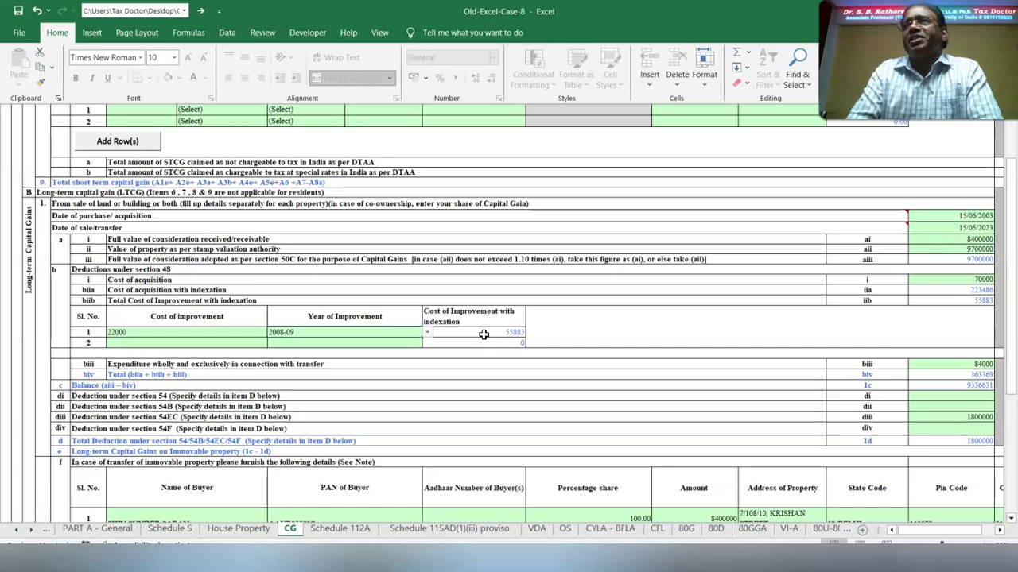
click(528, 321)
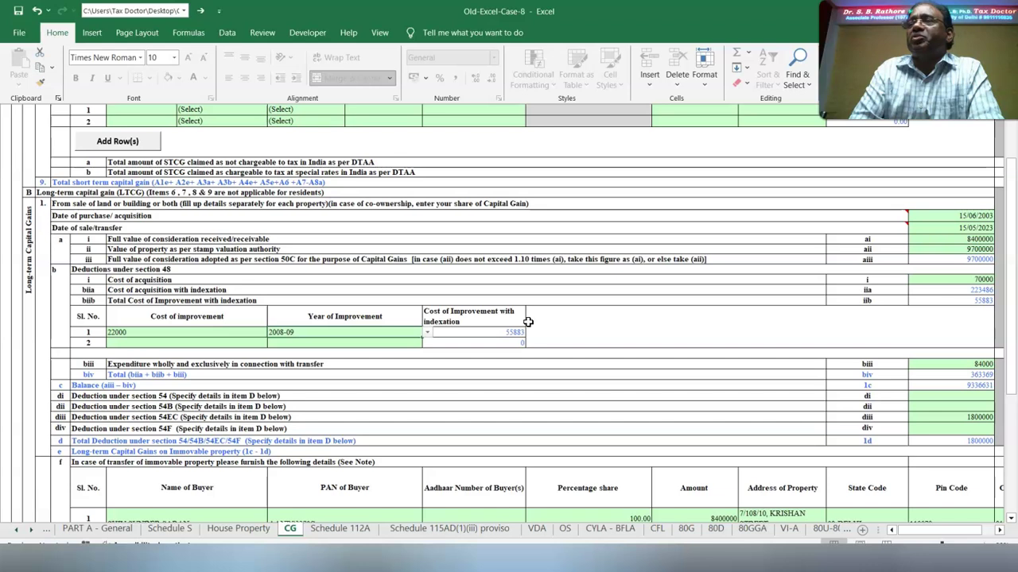
click(803, 367)
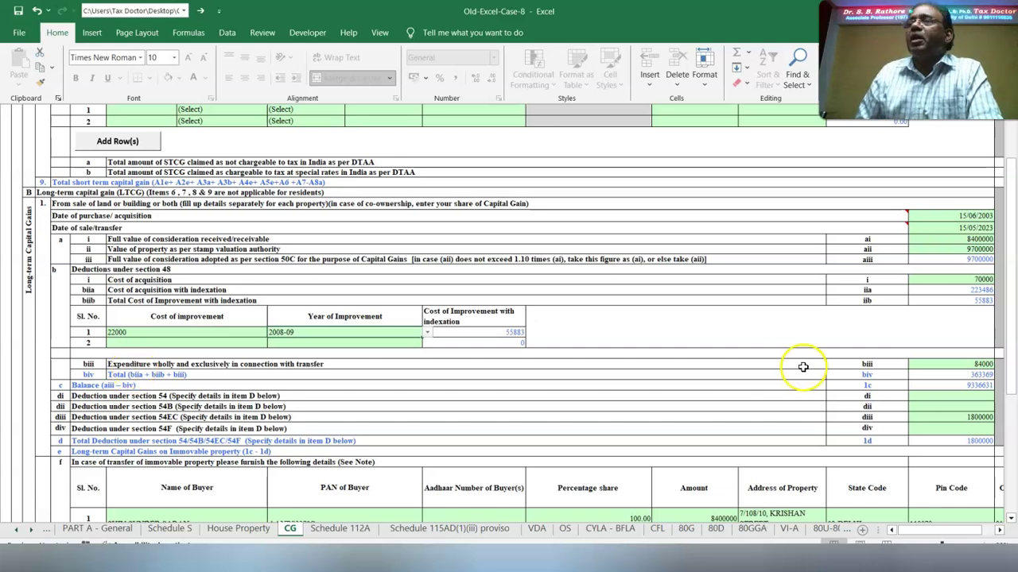
click(956, 364)
click(950, 386)
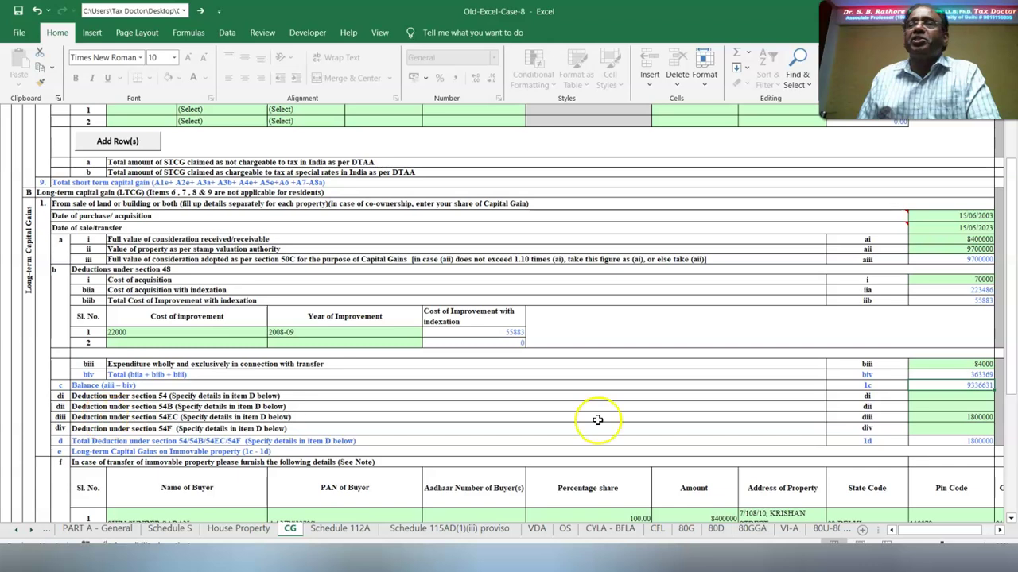
- Examine the buyer's details for the transferred immovable property, from name and PAN through amount, property address, state code and pin code
scroll(101, 403, down, 2)
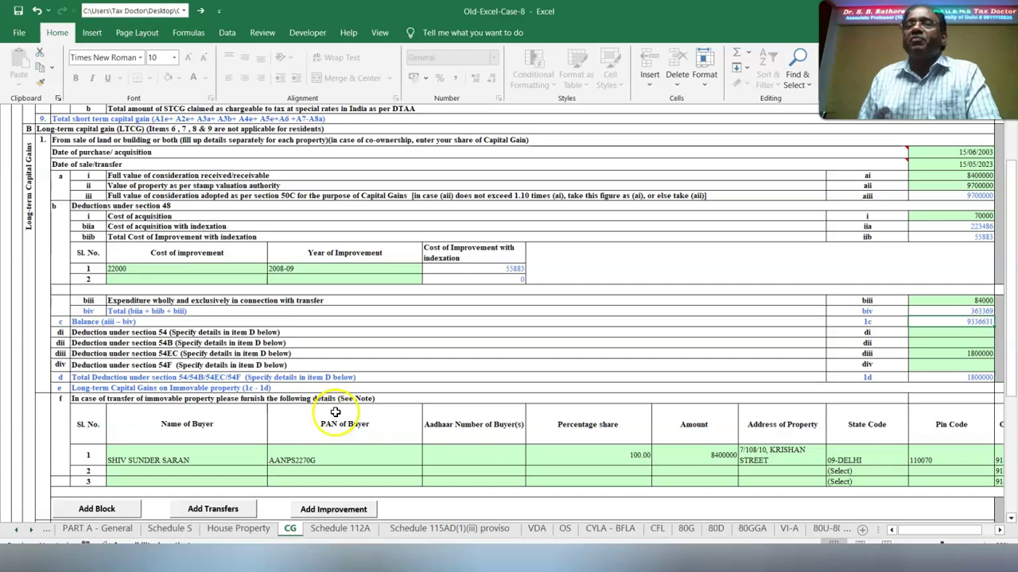
click(158, 449)
click(344, 459)
click(582, 457)
click(695, 459)
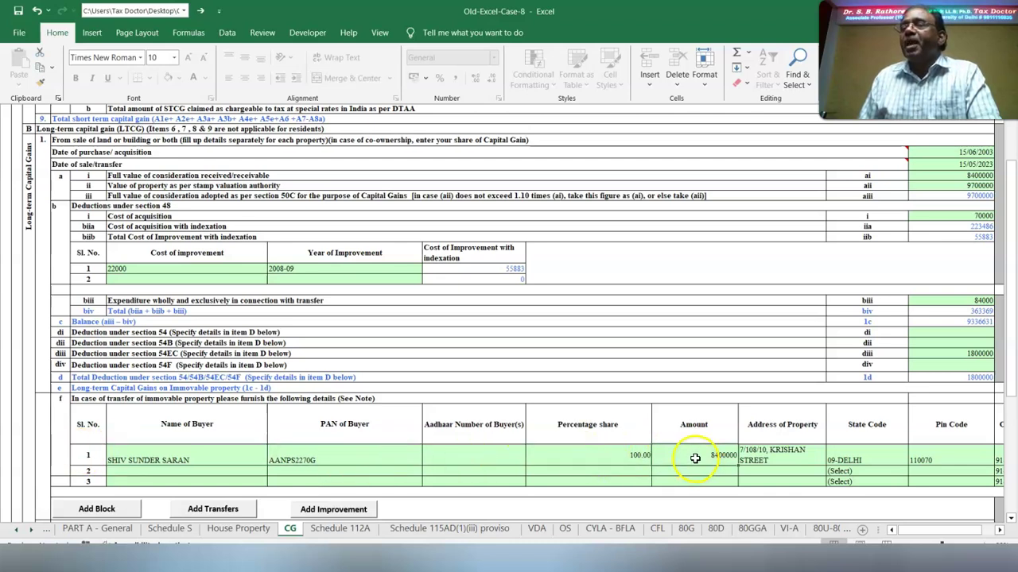
click(785, 455)
click(877, 461)
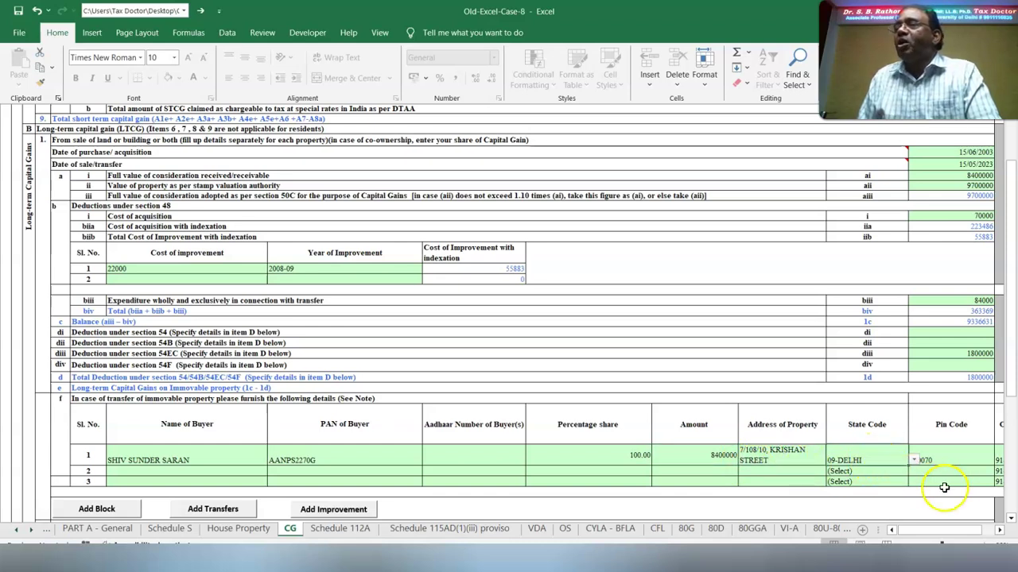
click(950, 462)
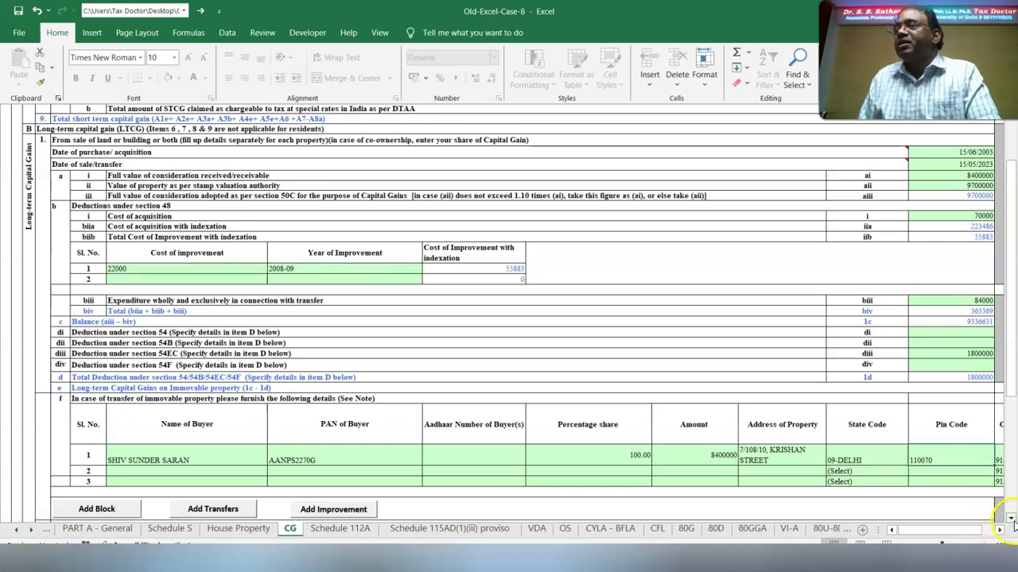
- Check the section 54EC deduction details for the capital gain and validate the CG sheet
click(996, 530)
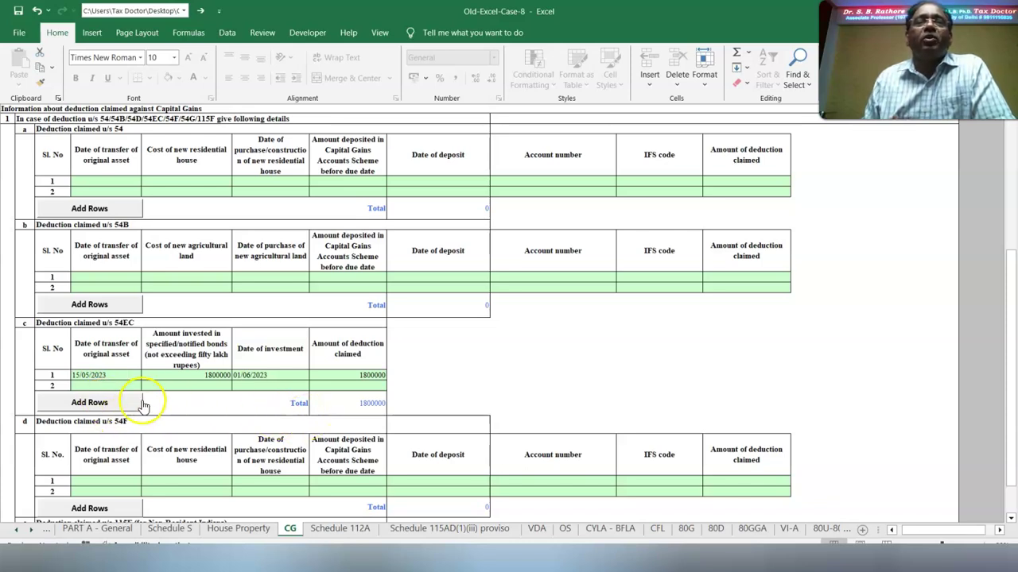
click(421, 384)
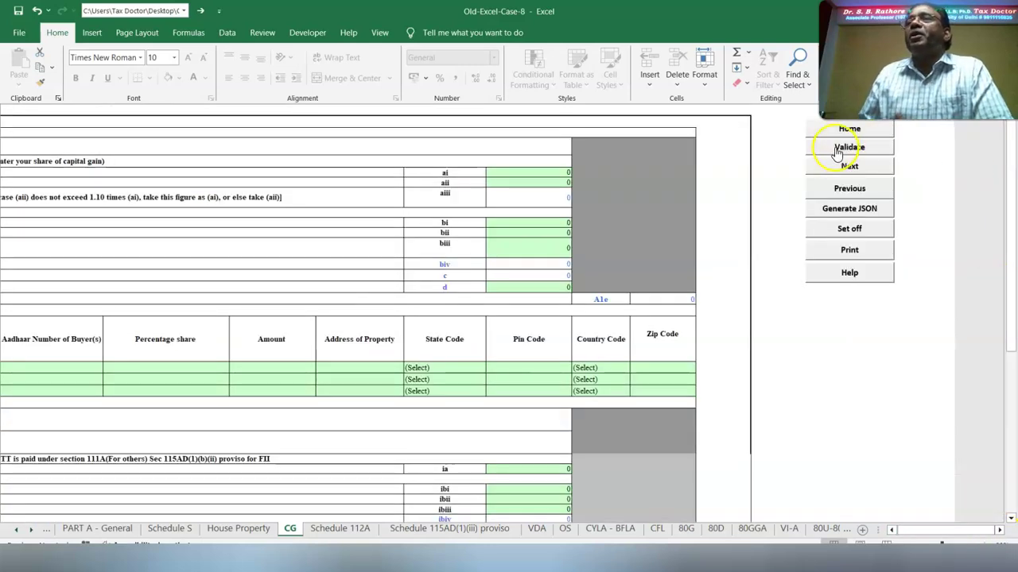
click(836, 153)
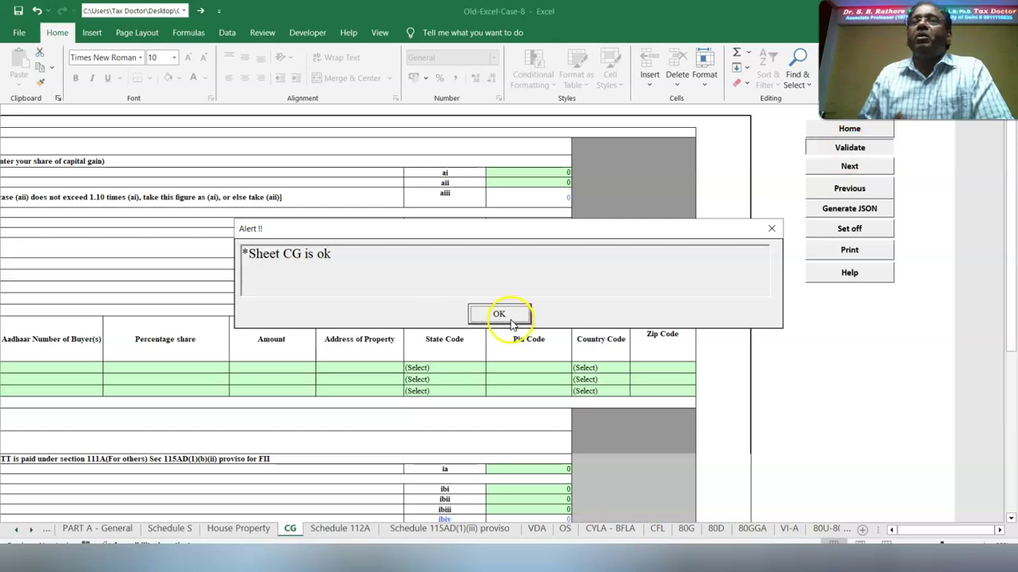
click(509, 318)
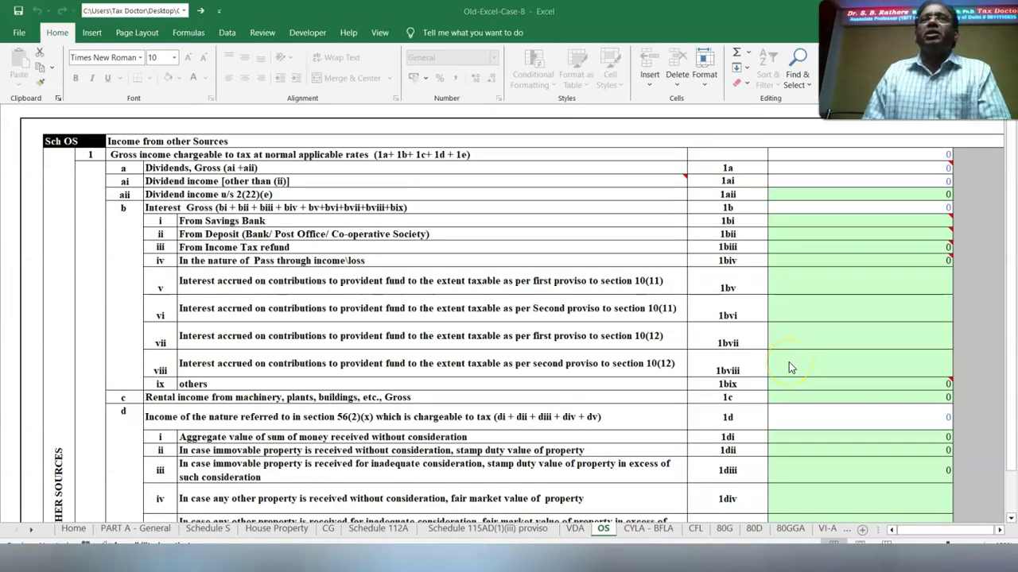
- On the OS sheet, enter interest of 55000 from savings bank and 400000 from deposits
click(799, 224)
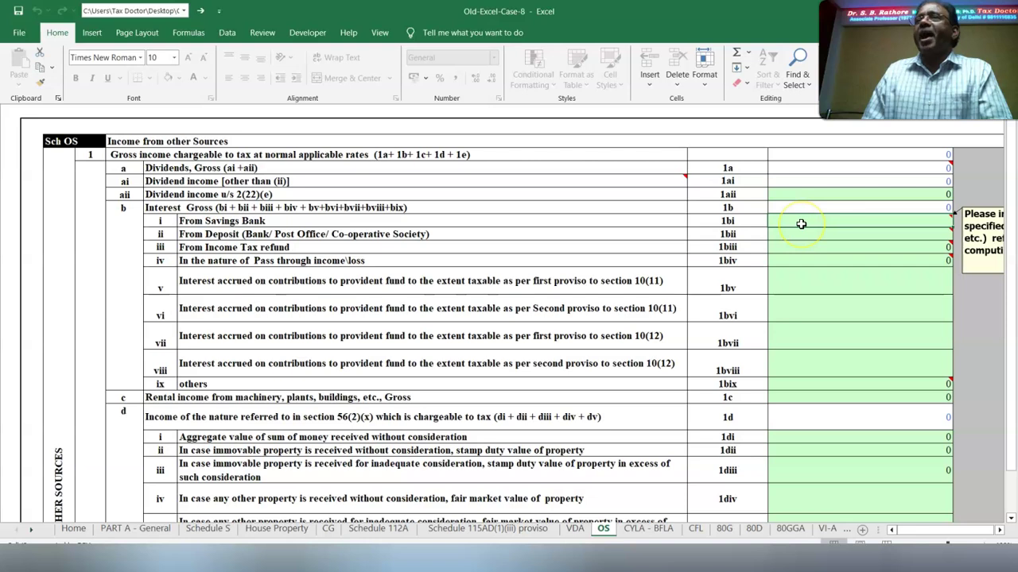
text(55000)
click(882, 233)
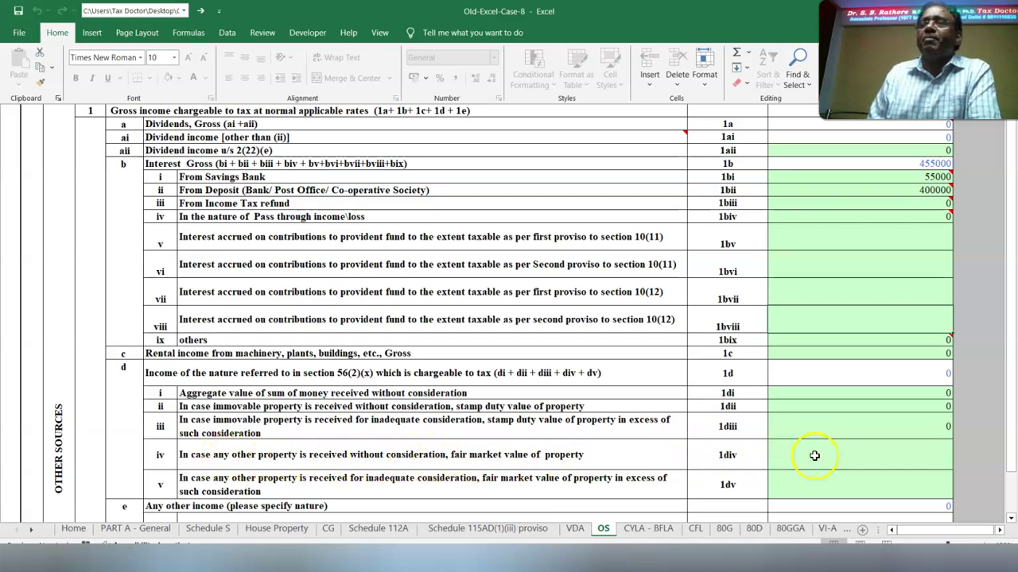
- Enter 81000 as the fair market value of other property received without consideration and validate the OS sheet
click(851, 455)
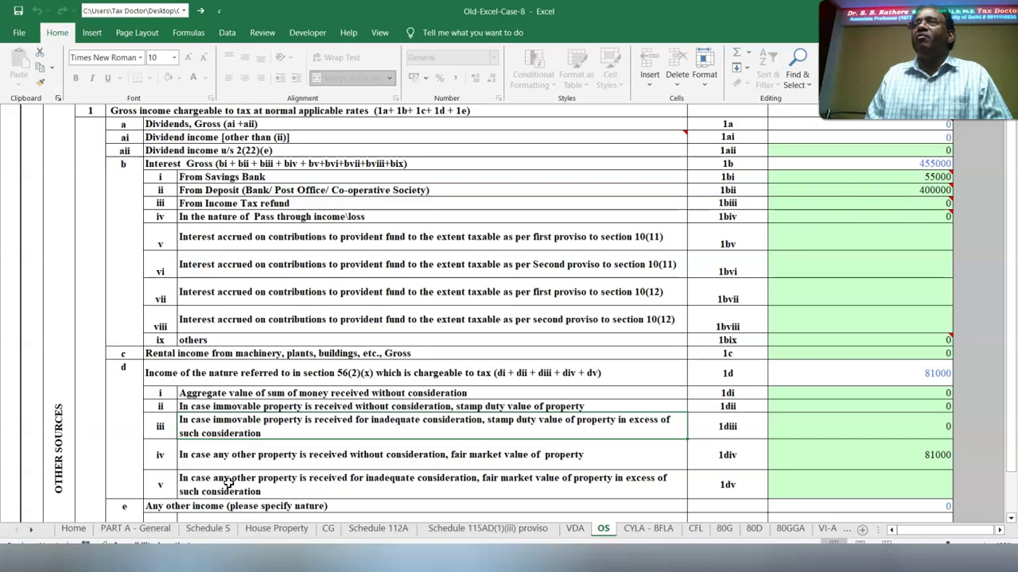
click(888, 481)
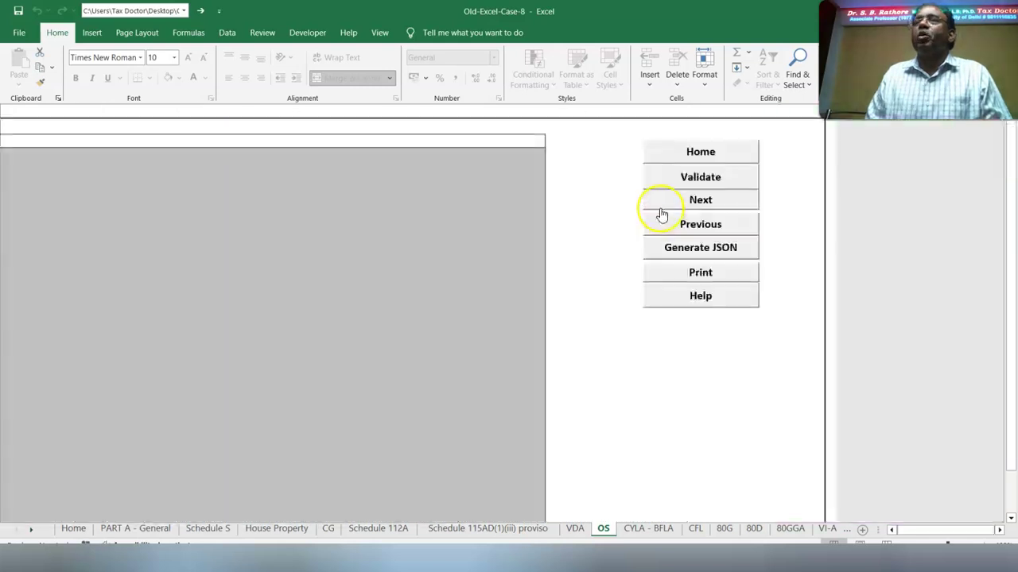
click(700, 177)
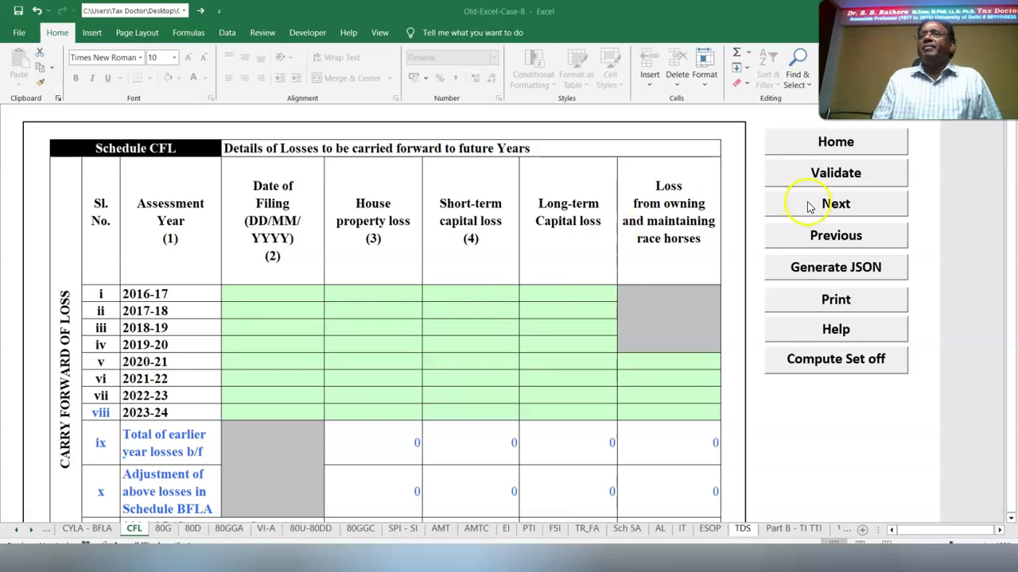
- Move on from Schedule CFL to validate the SPI - SI sheet, and show Schedule AL at 110% magnification
click(836, 203)
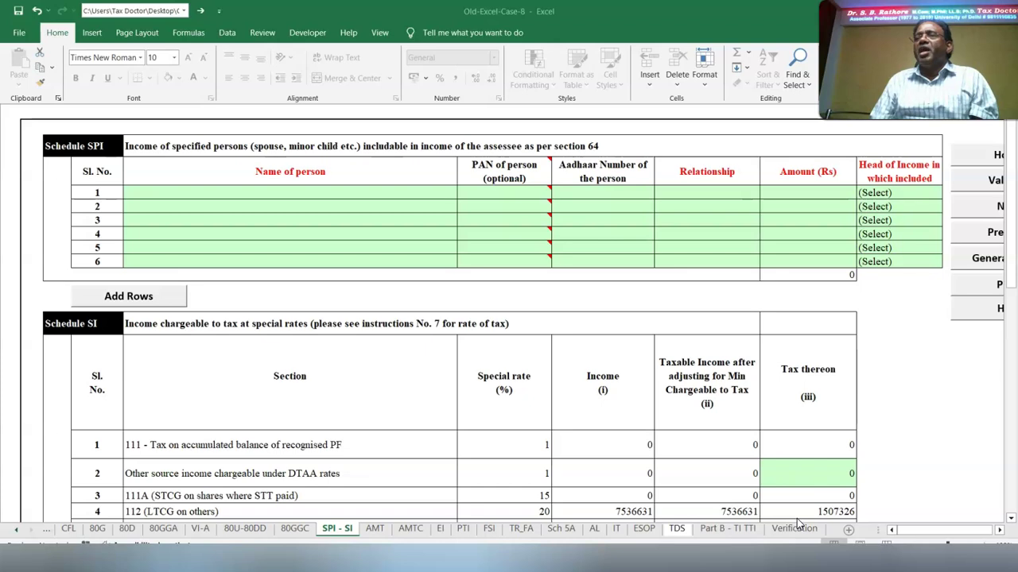
click(982, 182)
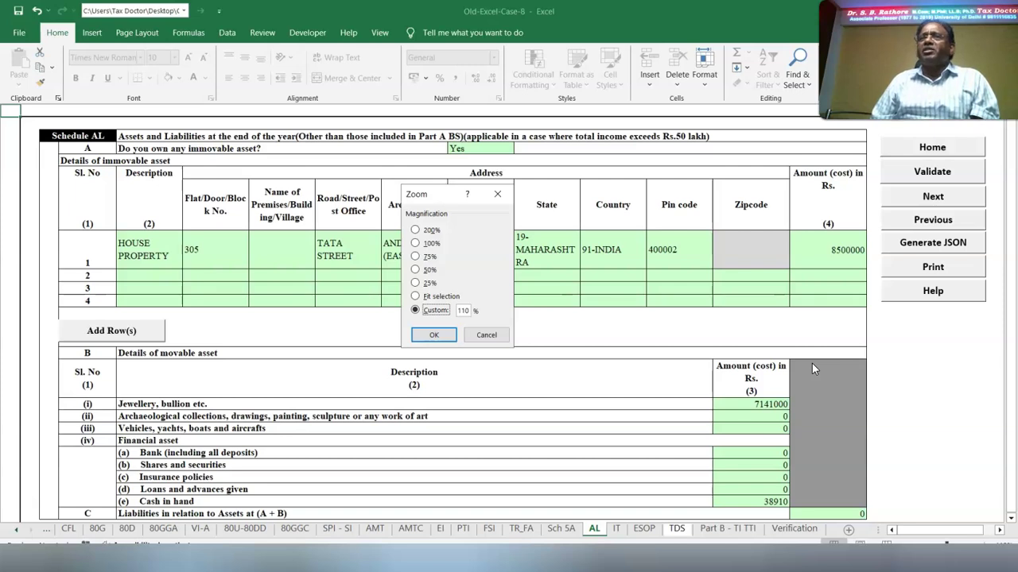
key(Return)
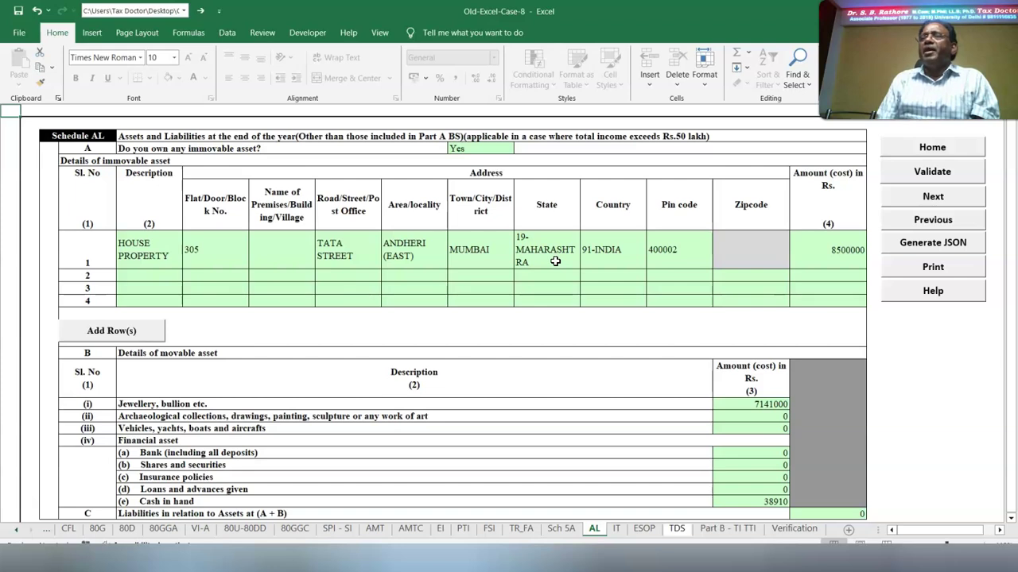
- Check the house property cost in Schedule AL, then validate the AL and IT sheets
click(826, 251)
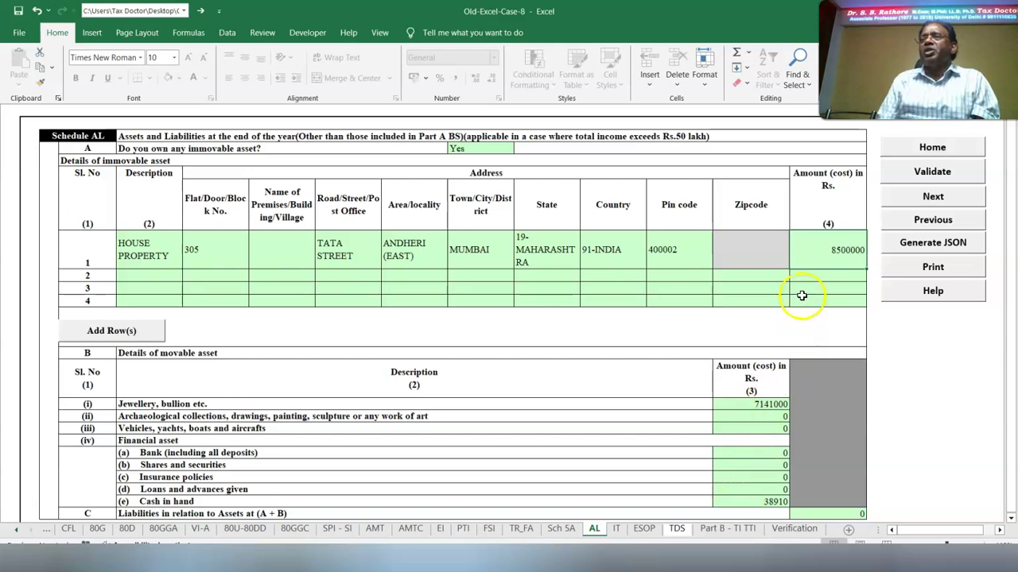
click(914, 172)
key(Return)
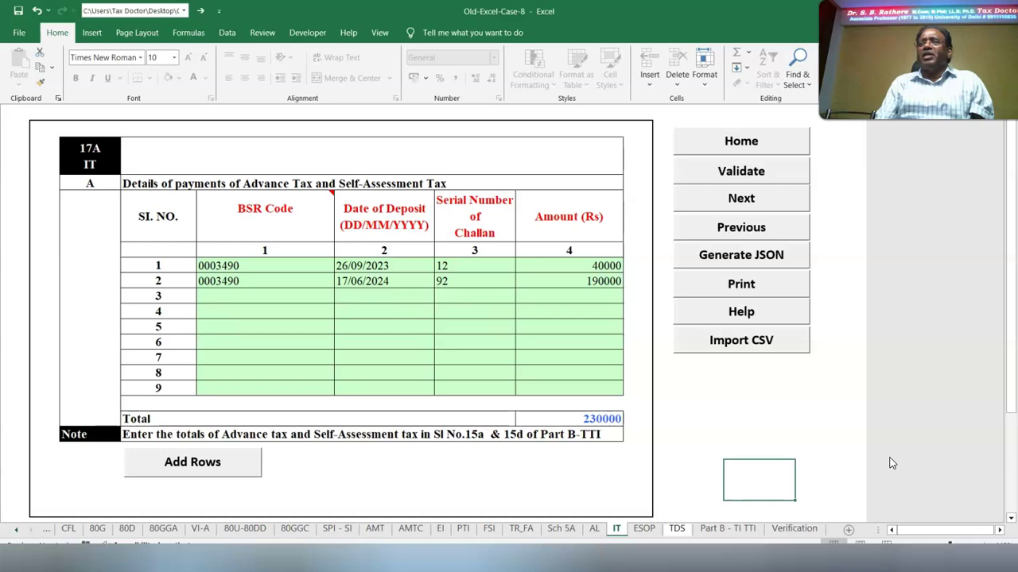
click(762, 173)
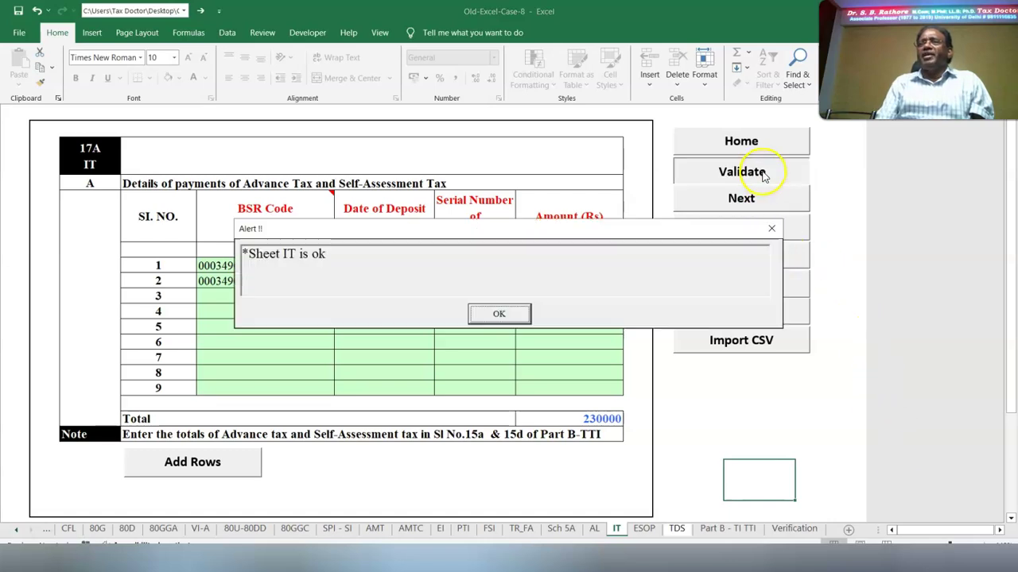
key(Return)
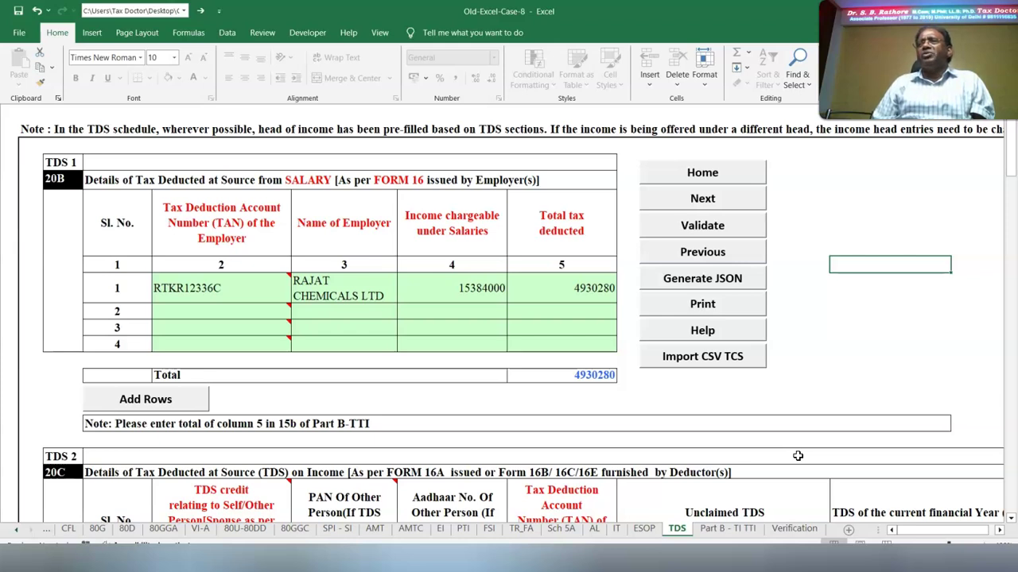
- Examine the first TDS 2 entry, from credit owner and deductor TAN through deducted and claimed tax to gross amount and head of income
click(810, 457)
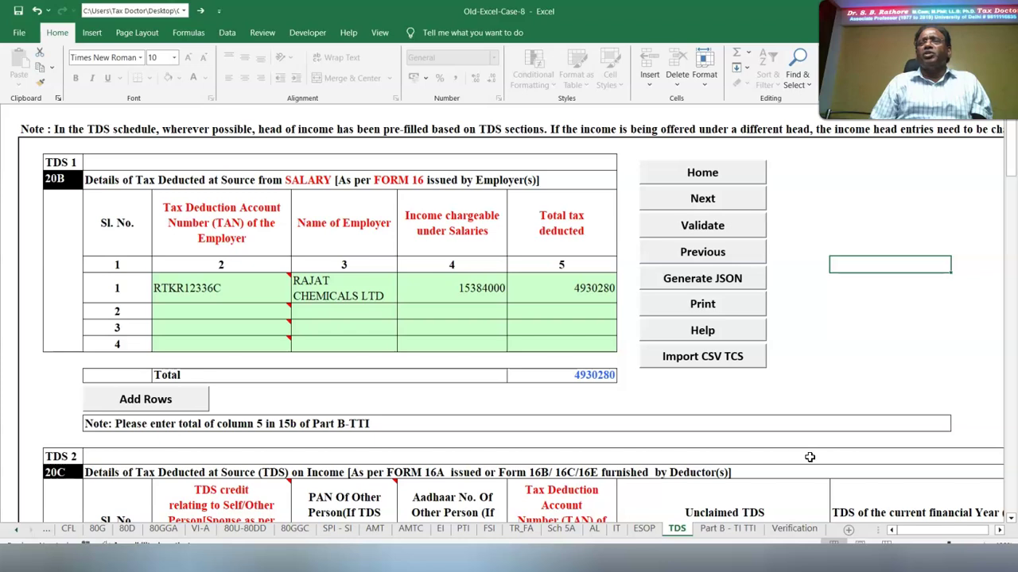
scroll(175, 422, down, 5)
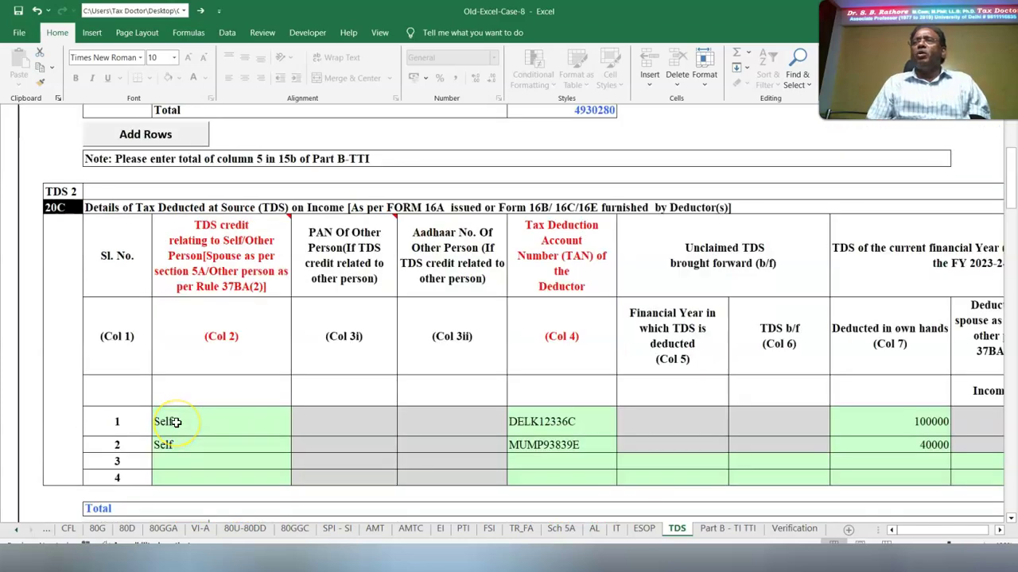
click(174, 421)
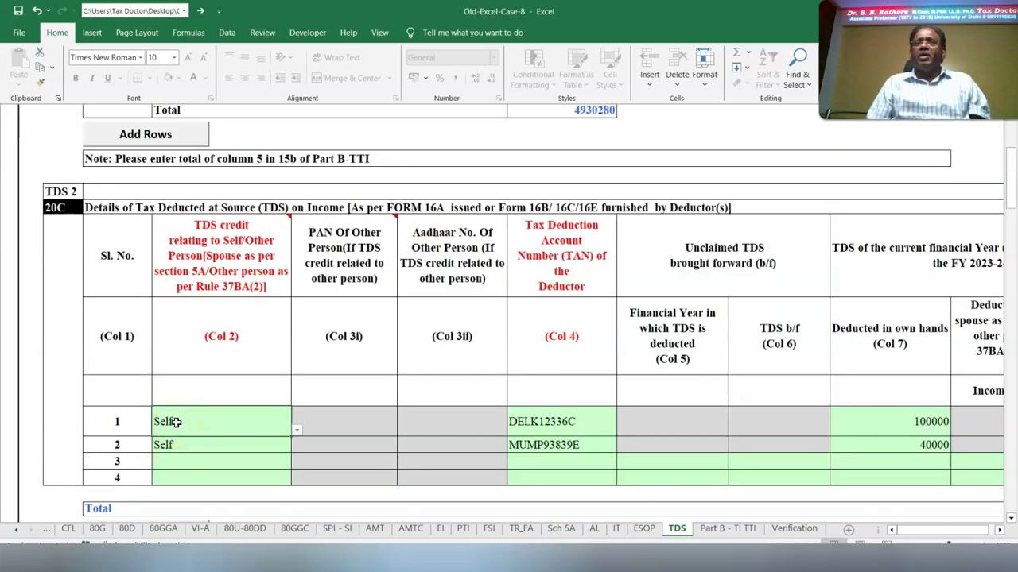
click(568, 422)
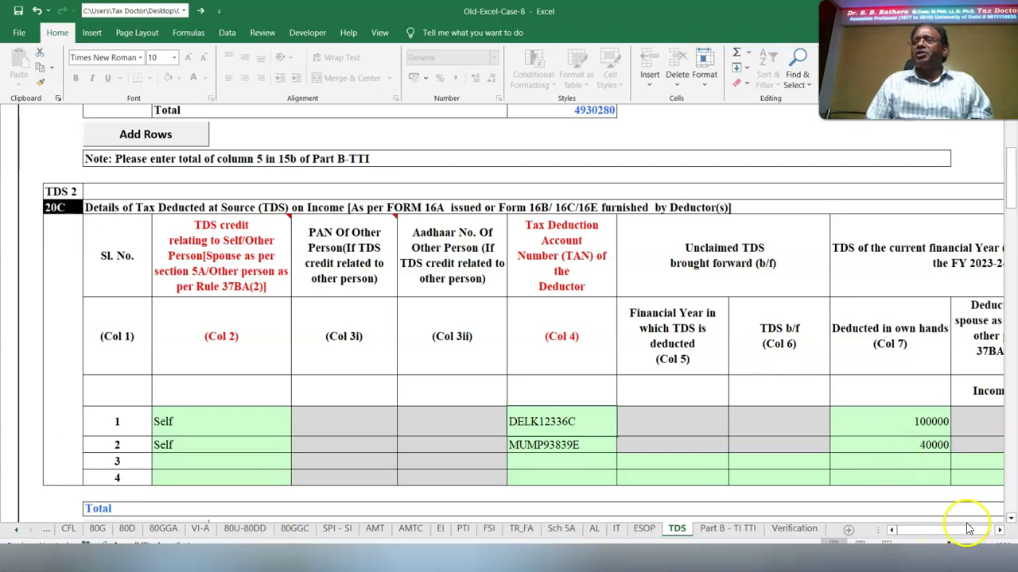
scroll(965, 521, right, 5)
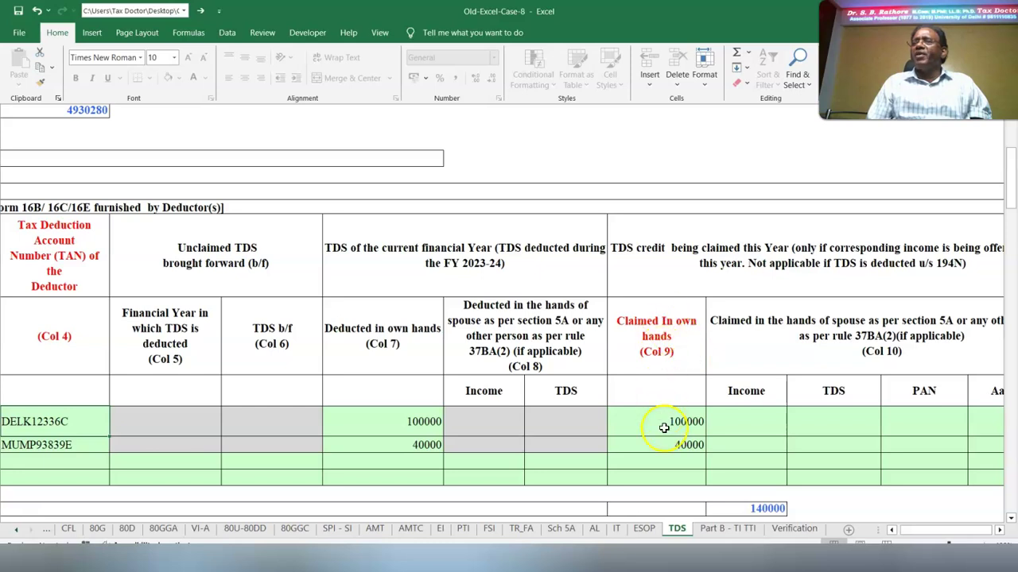
click(999, 531)
click(998, 530)
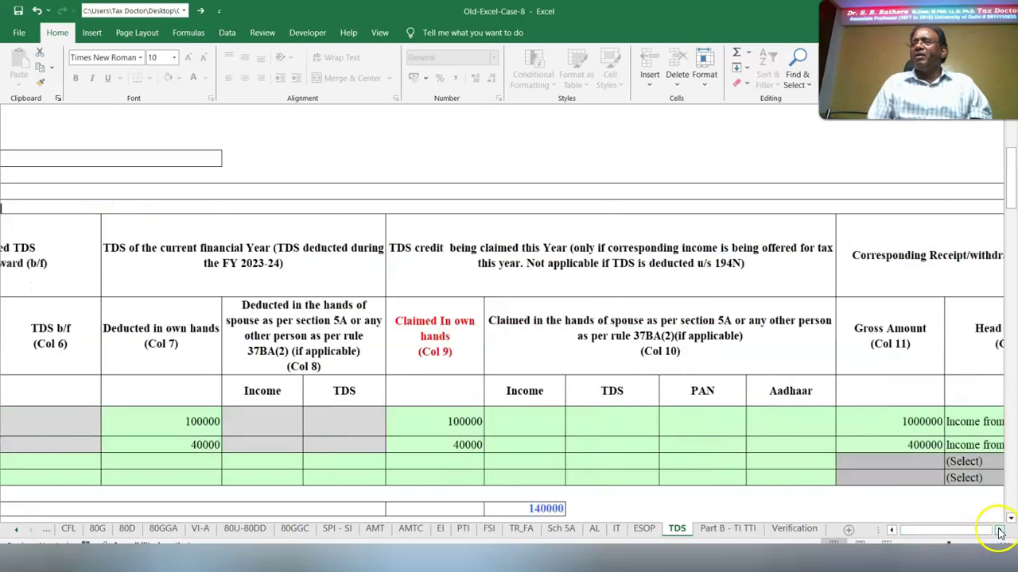
click(998, 530)
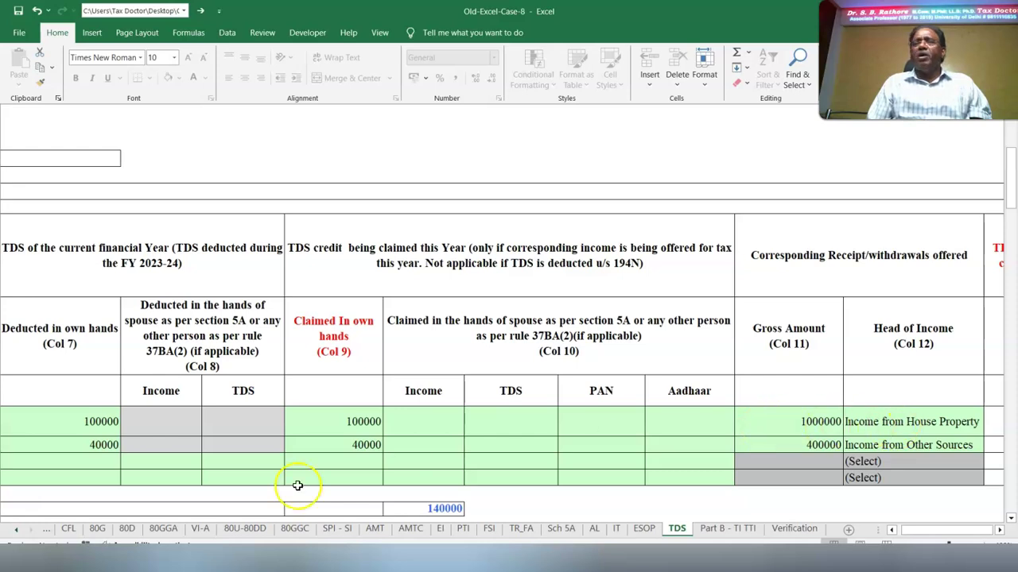
- Check the second TDS 2 entry's deductor, claimed tax and corresponding income, and validate the TDS sheet
scroll(501, 350, left, 3)
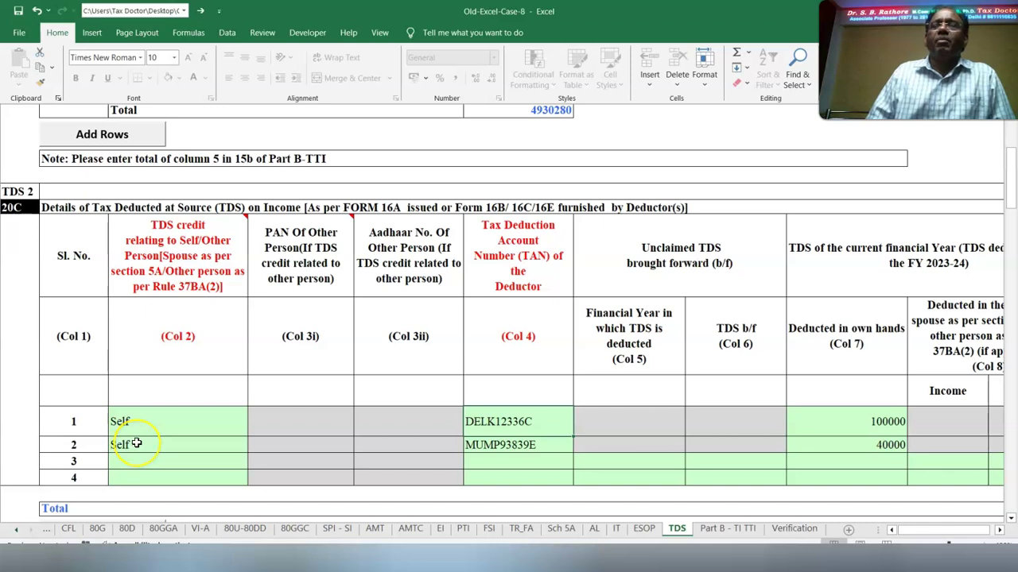
click(503, 445)
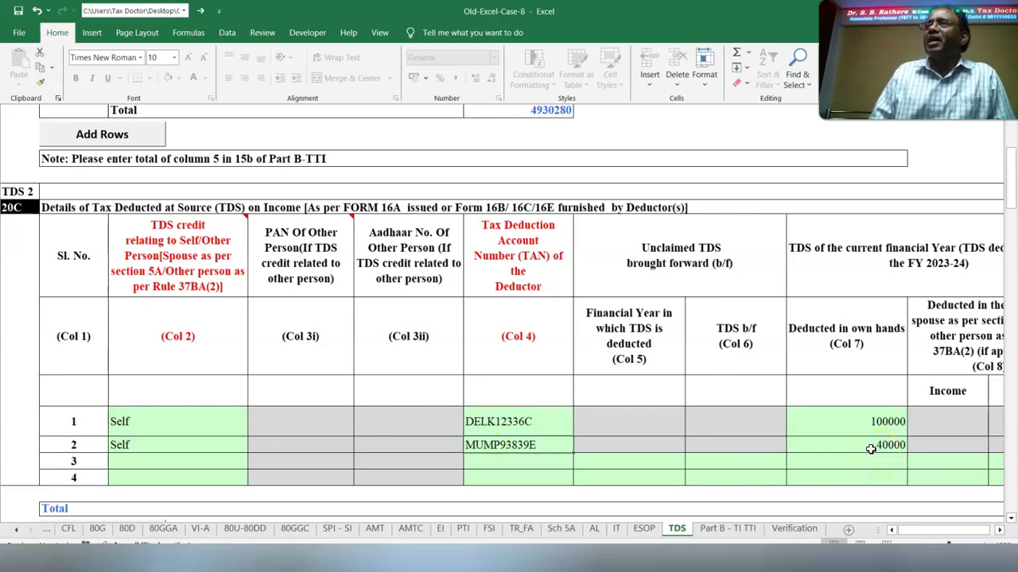
click(999, 530)
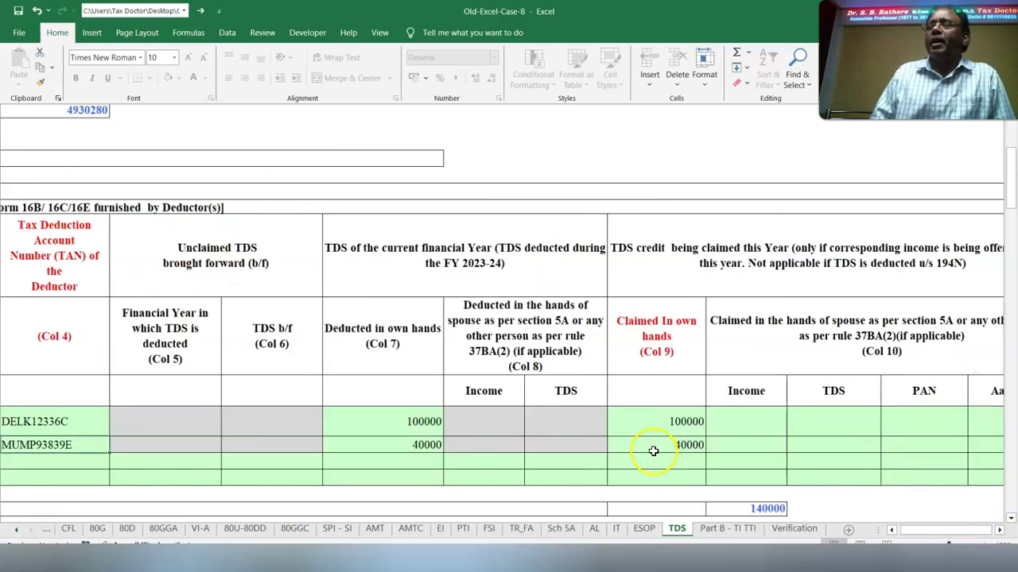
click(999, 531)
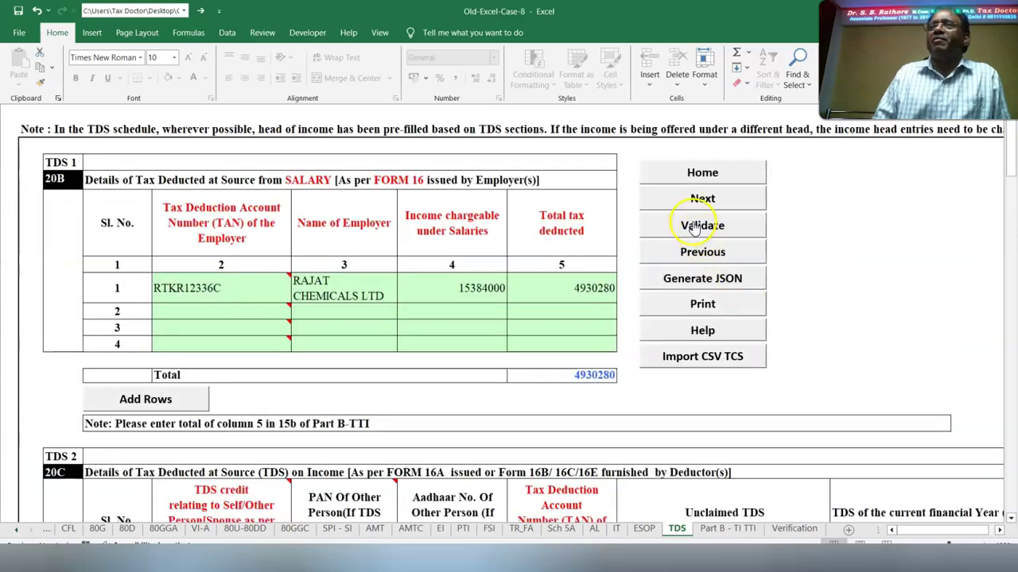
click(698, 226)
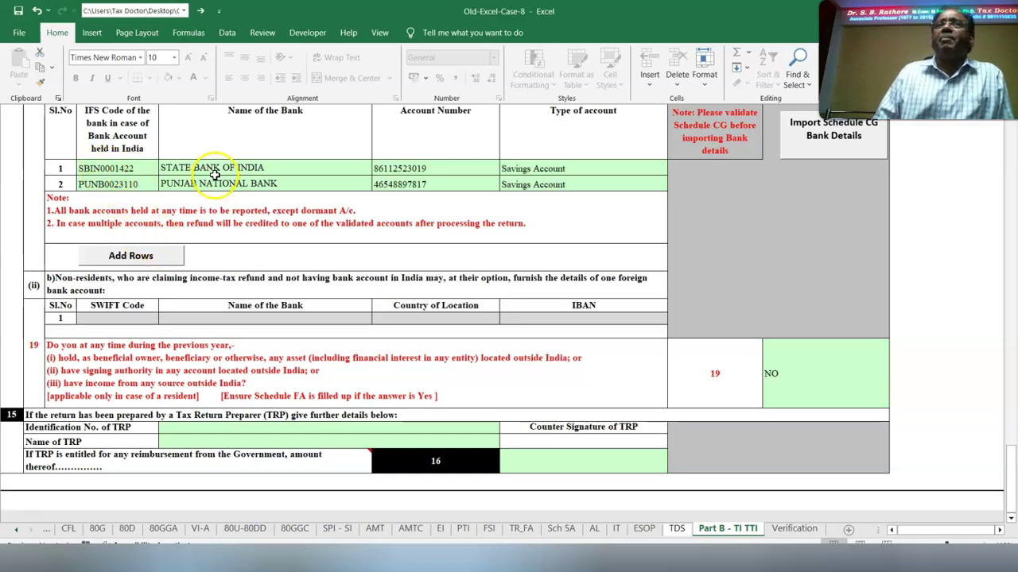
- Check the bank account types and foreign-asset answer in Part B - TI TTI, and validate the Verification sheet
click(579, 171)
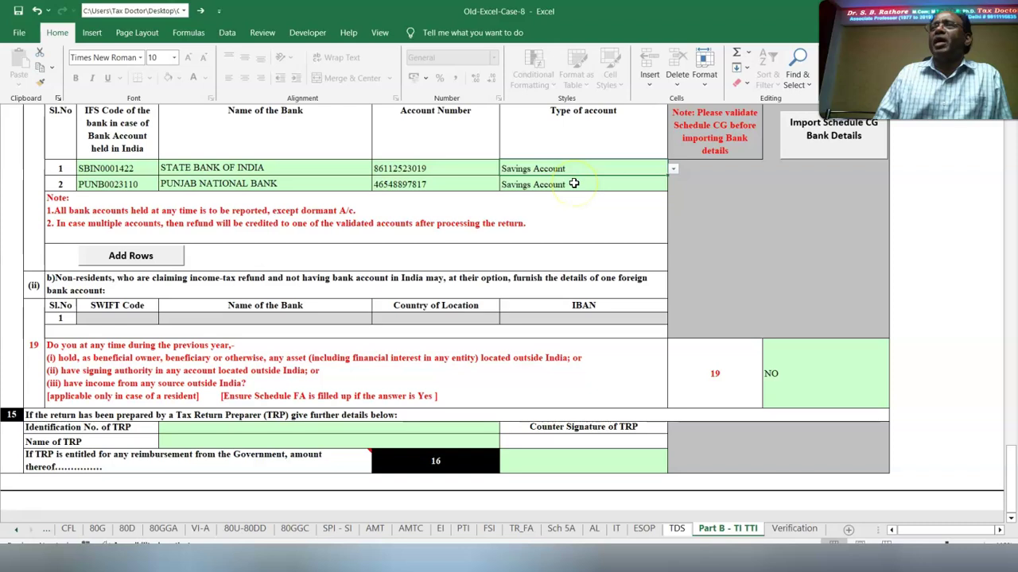
click(854, 384)
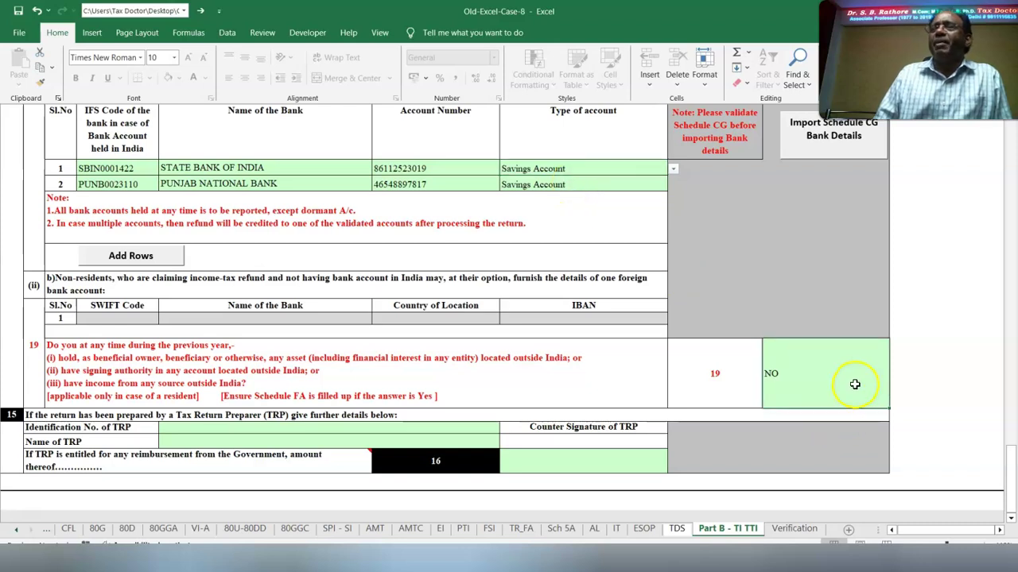
click(795, 529)
mouse_move(298, 141)
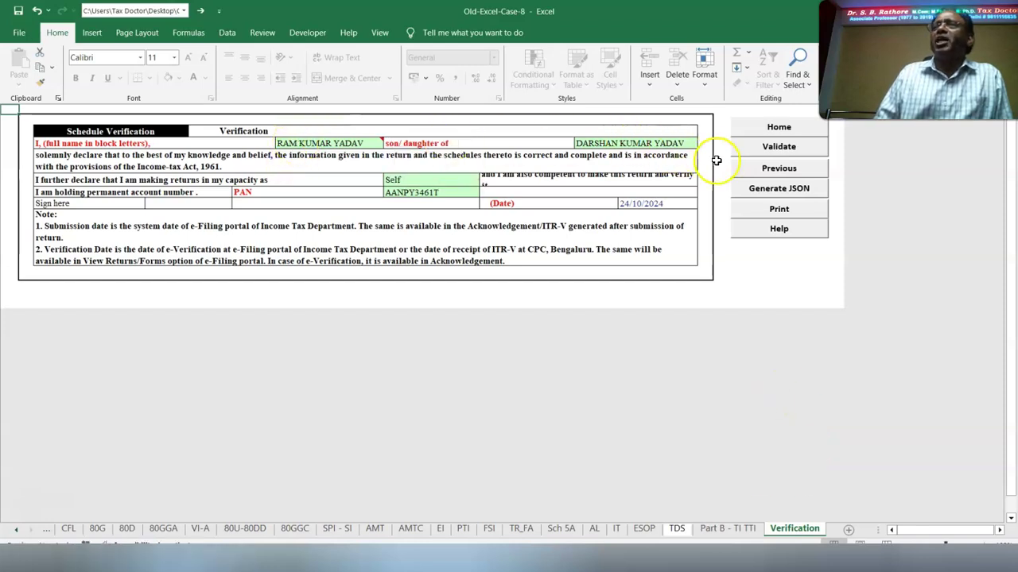
click(397, 181)
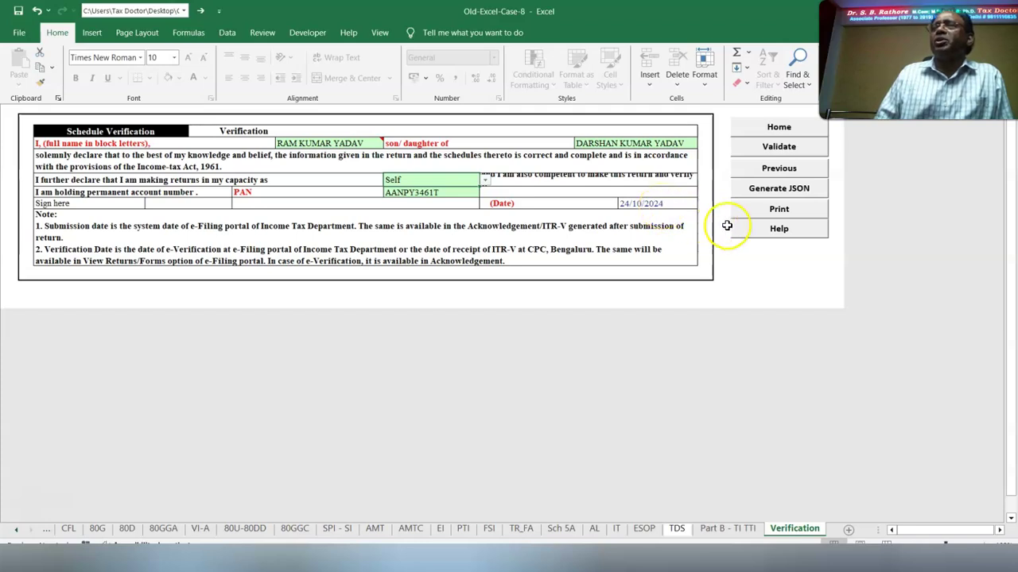
click(768, 150)
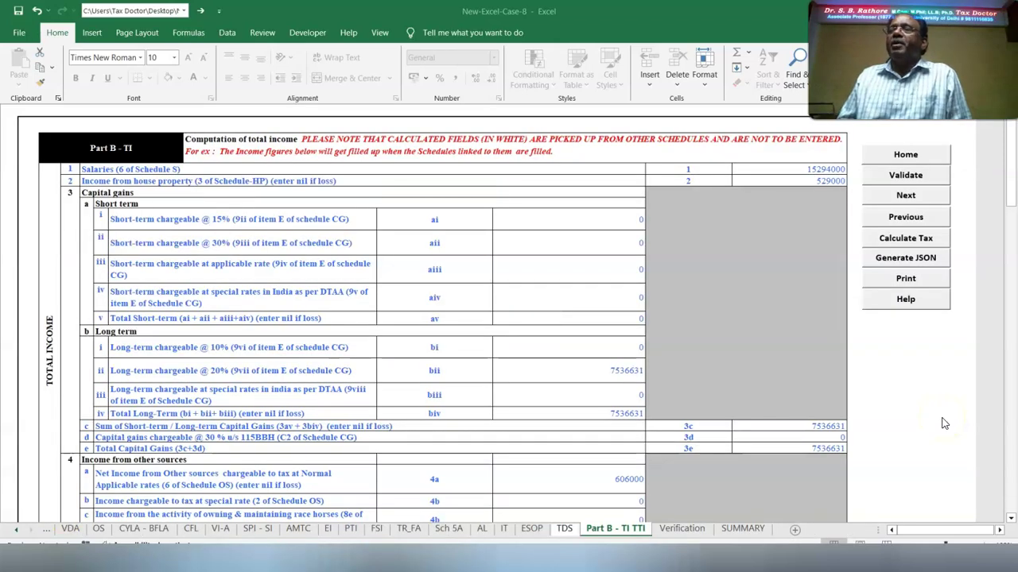
- Calculate the tax in Part B - TI TTI of New-Excel-Case-8 and review the total income and tax liability computation
click(898, 237)
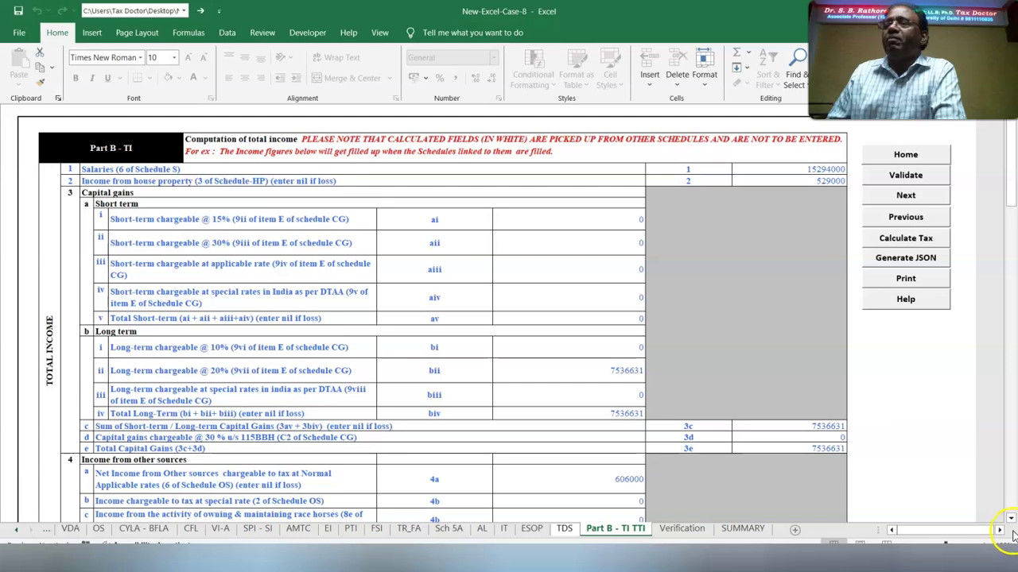
scroll(790, 171, down, 10)
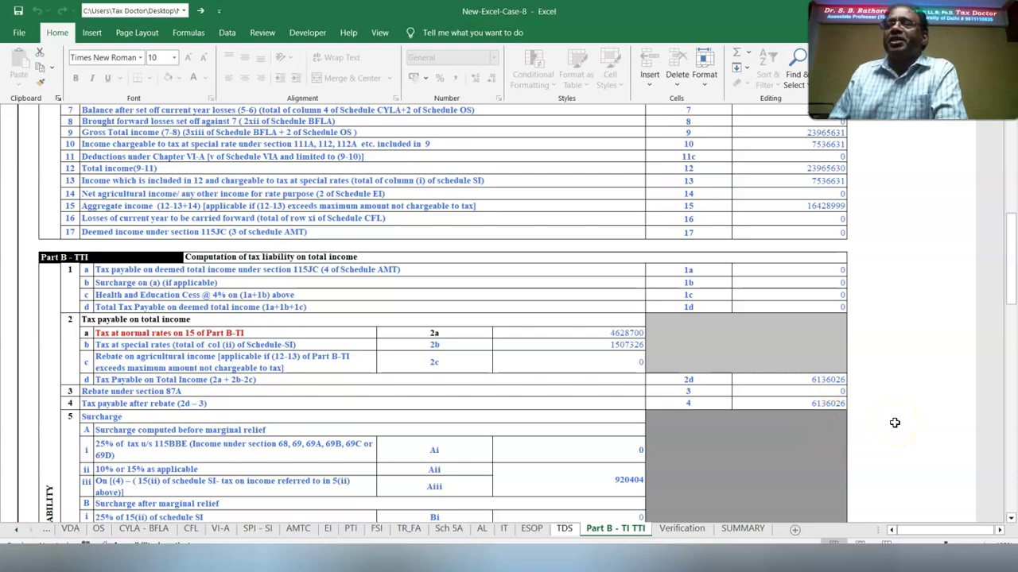
scroll(894, 423, down, 4)
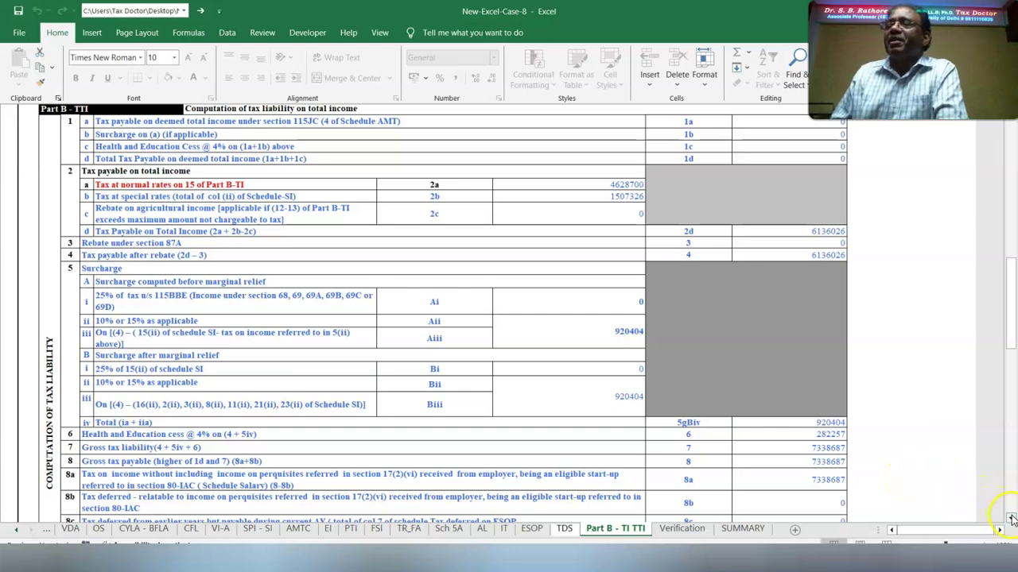
- Clear the interest and fee amounts under sections 234A, 234B, 234C and 234F in item 13 of Part B - TTI
scroll(1010, 508, down, 6)
double_click(597, 356)
drag(597, 355, 735, 372)
key(BackSpace)
click(911, 408)
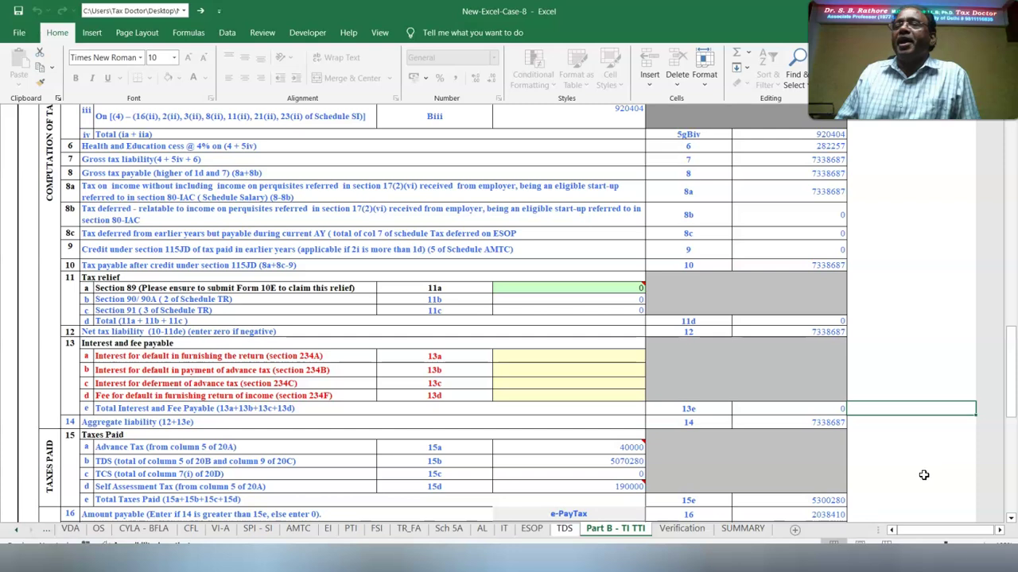
click(1011, 518)
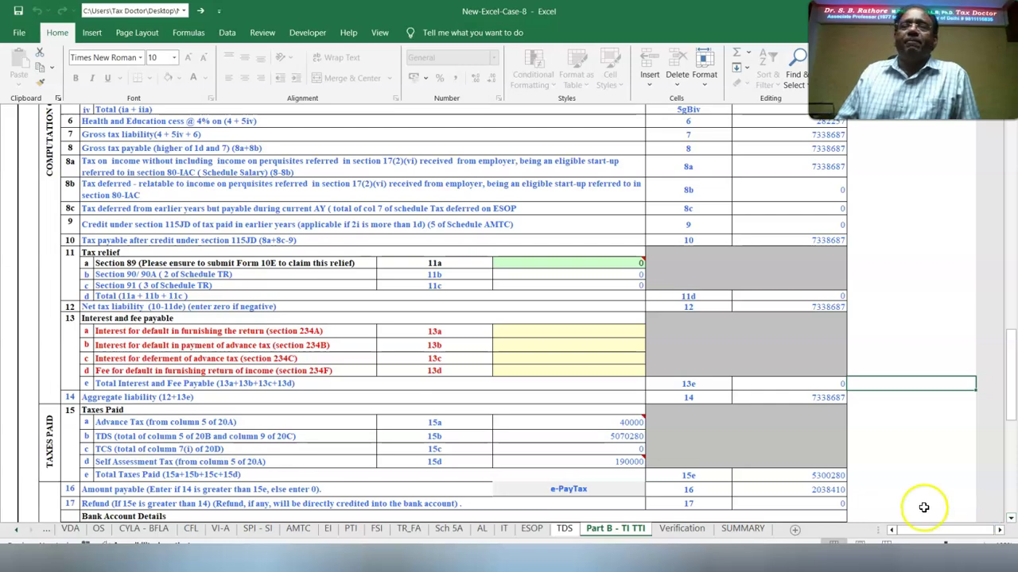
- Generate the return's JSON from Part B - TI TTI, accept the alerts and save the JSON file from the SUMMARY sheet
click(312, 559)
scroll(521, 481, down, 15)
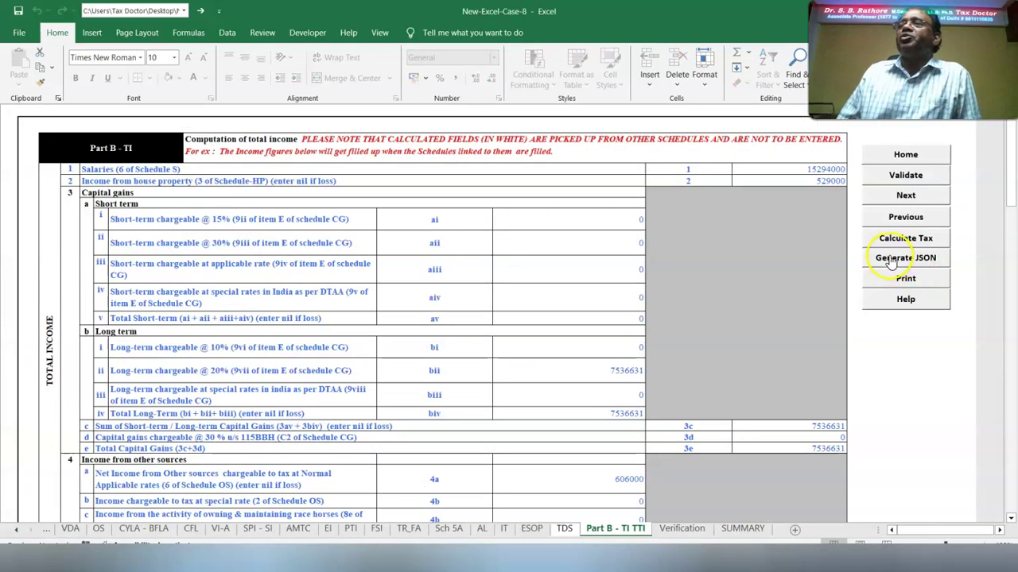
click(889, 260)
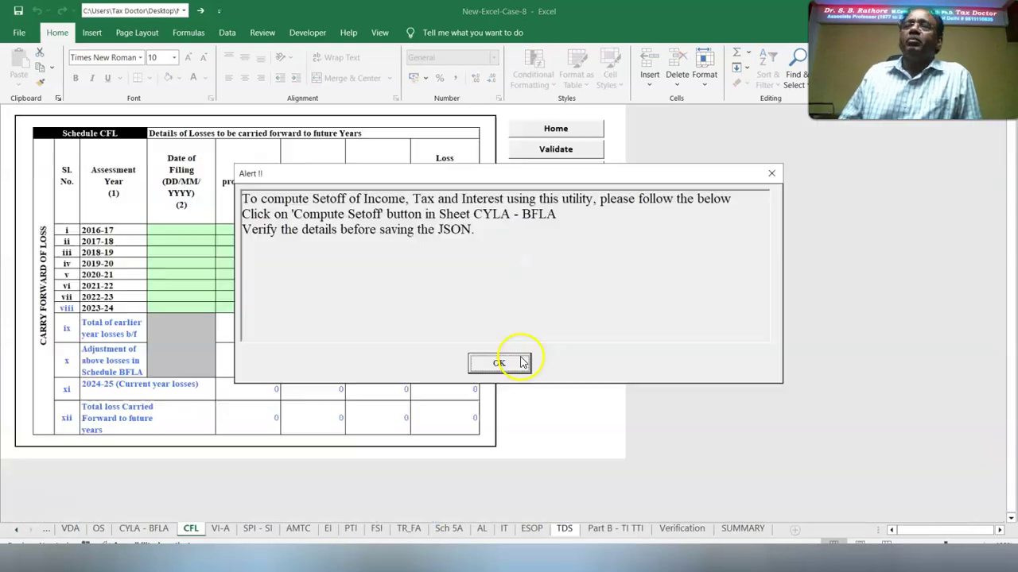
click(511, 366)
click(512, 365)
click(512, 365)
click(511, 365)
click(501, 320)
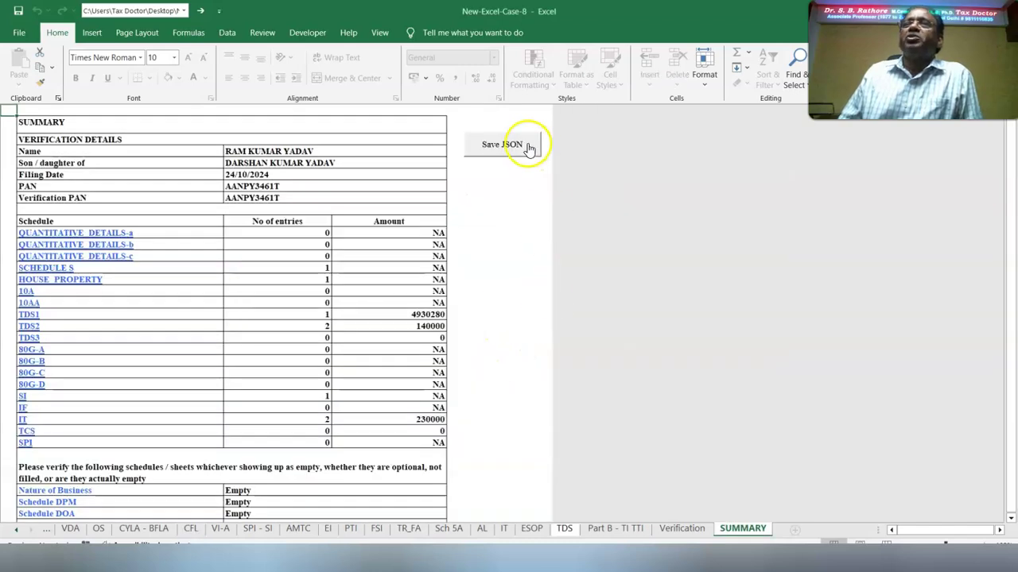
click(521, 148)
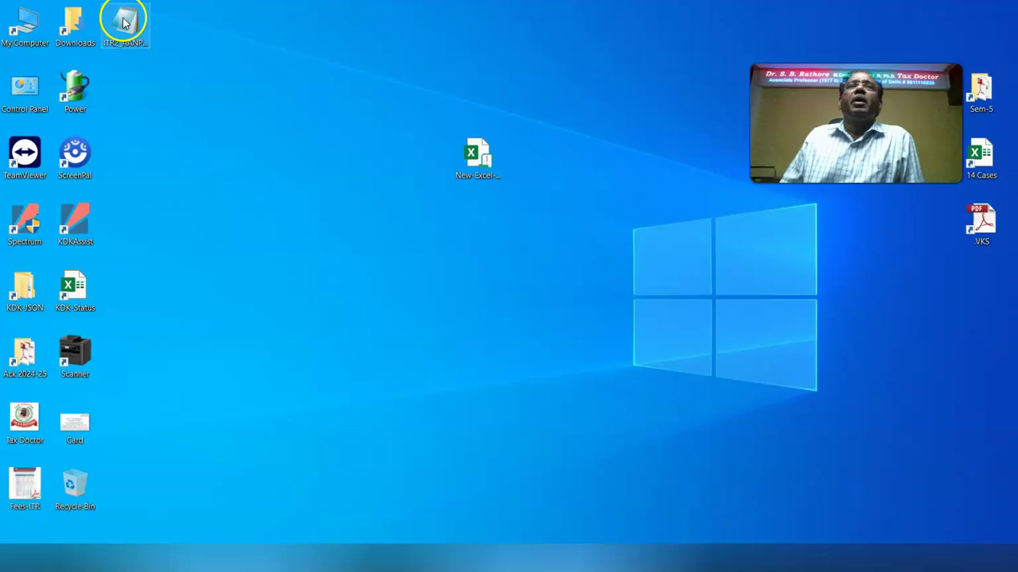
- Place the saved ITR-2 JSON file beside the New-Excel workbook on the desktop and open it in a maximised Notepad window
drag(123, 22, 320, 185)
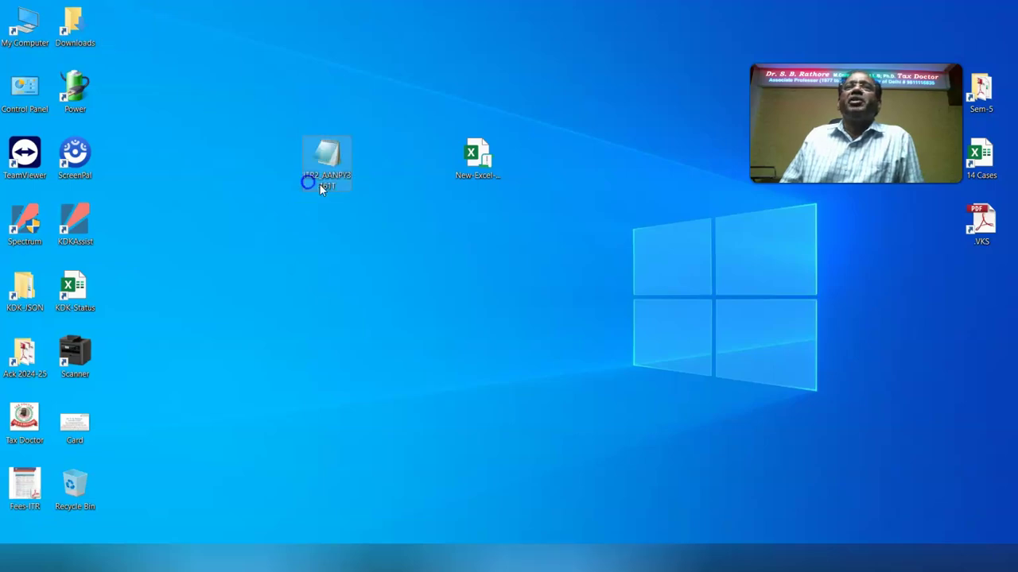
right_click(315, 173)
click(348, 184)
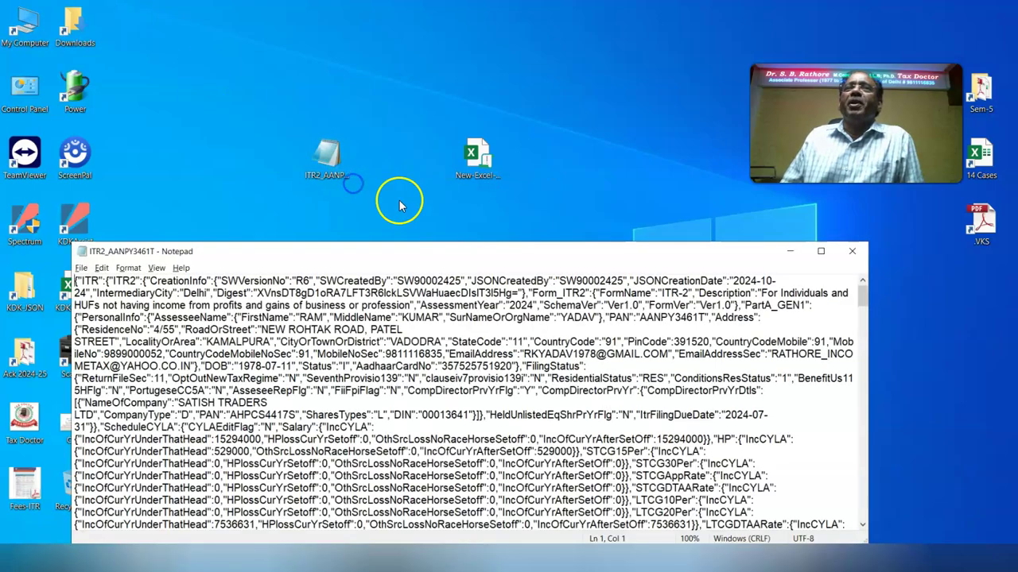
double_click(760, 240)
- Search the JSON text downward for 81000 and look for further occurrences
click(29, 22)
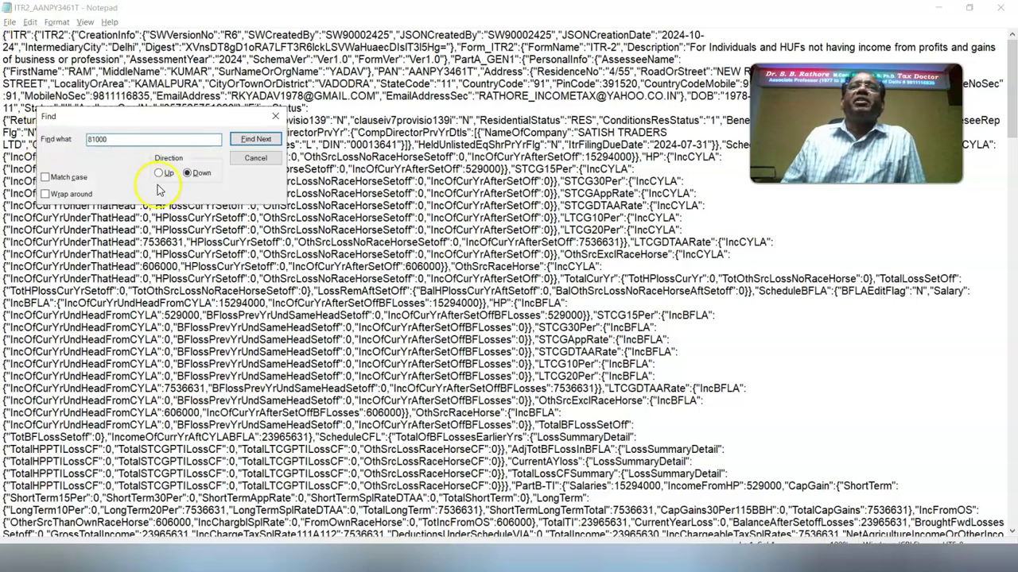
click(251, 139)
click(251, 139)
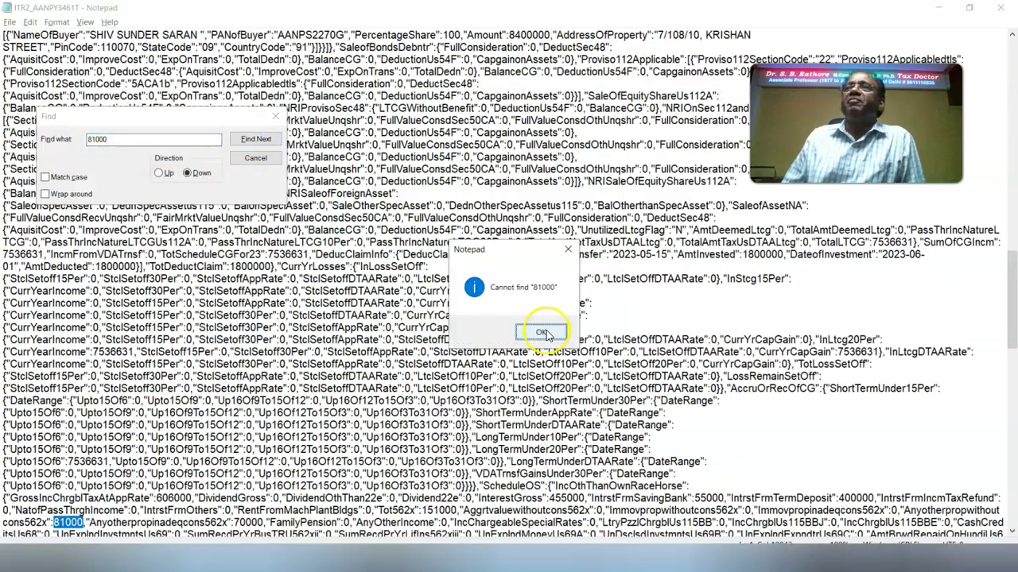